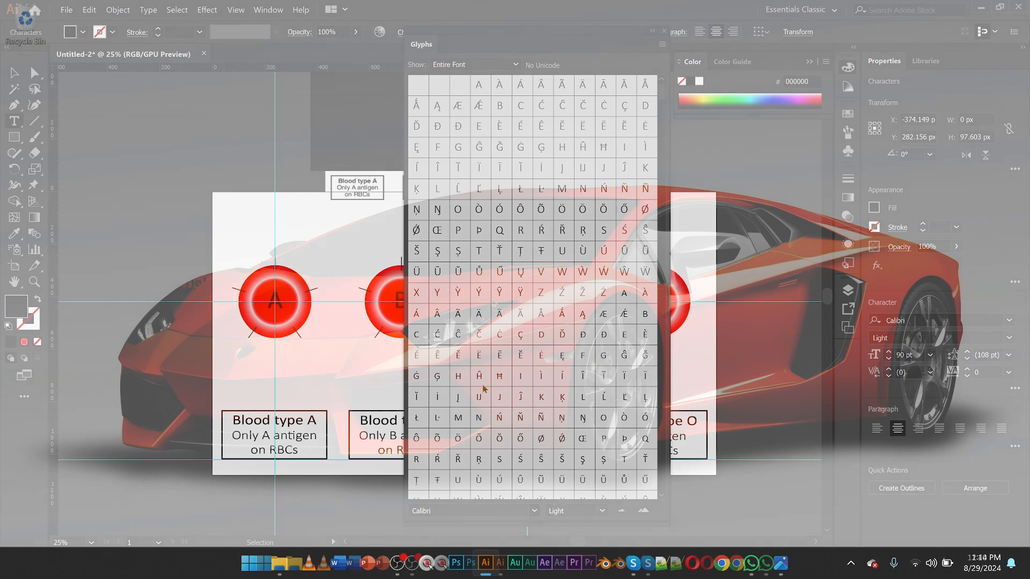
key("Down")
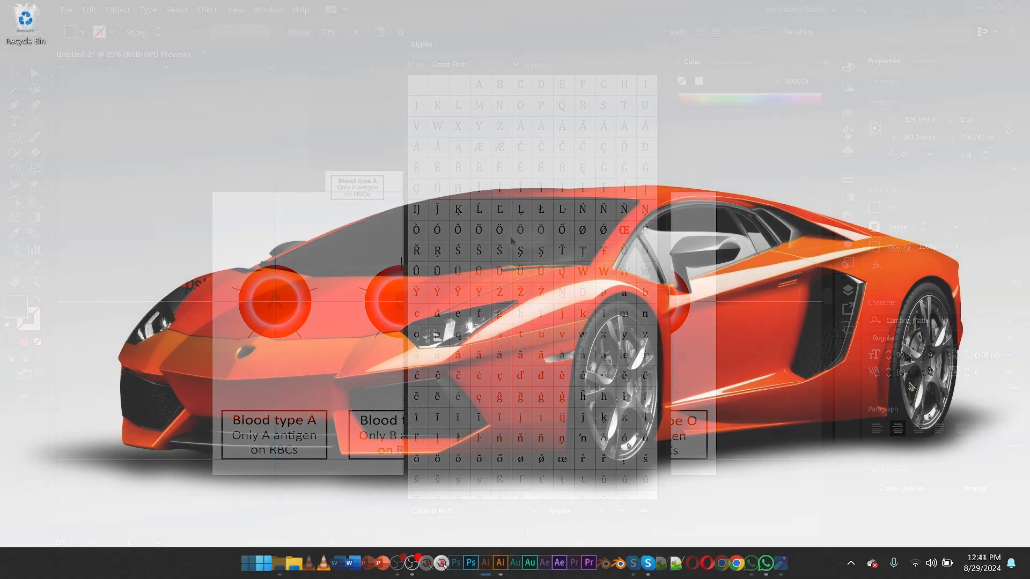
scroll(512, 242, "down", 5)
scroll(512, 241, "down", 6)
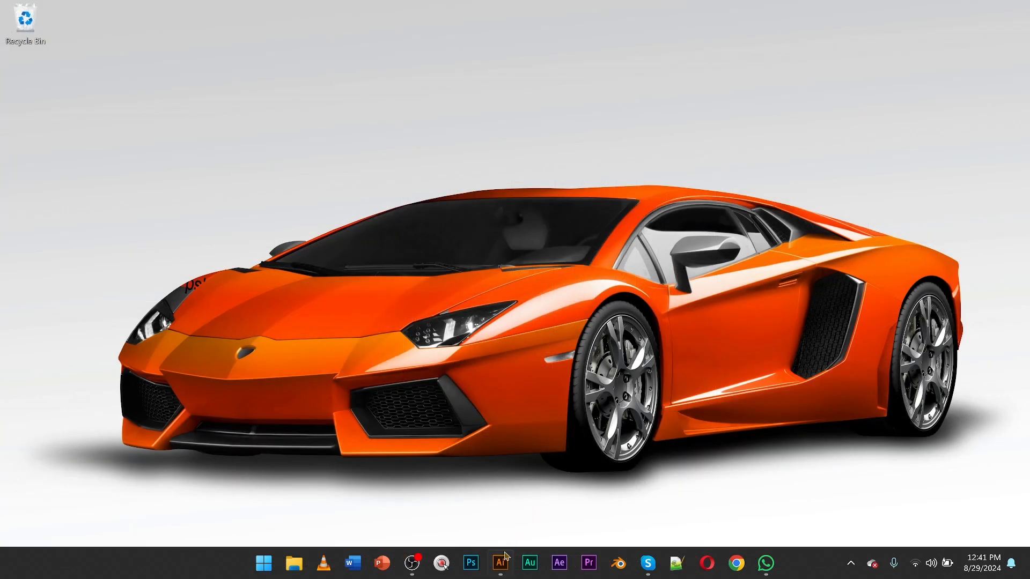
- Switch to Illustrator and close the open untitled document
left_click(501, 563)
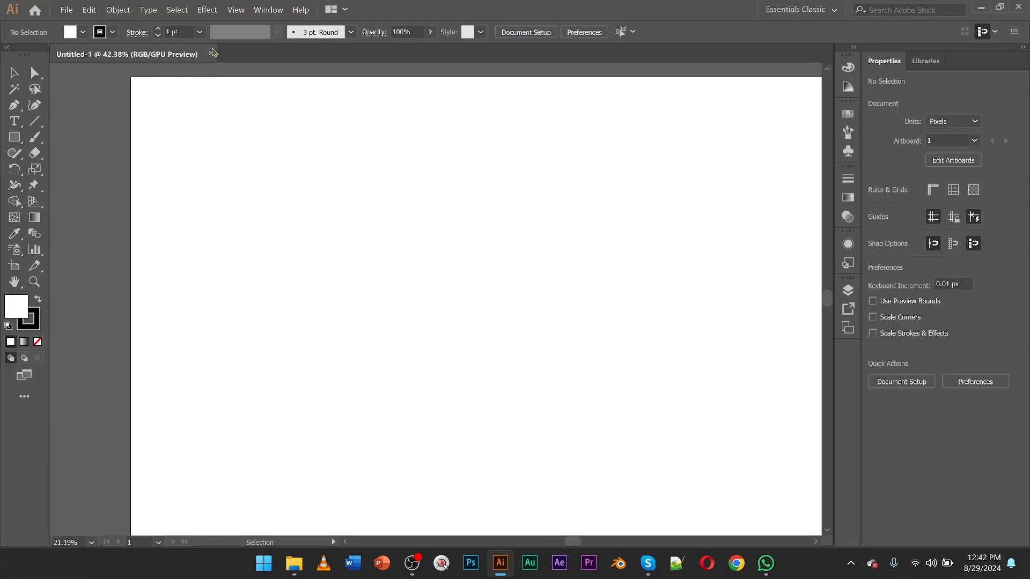
left_click(211, 53)
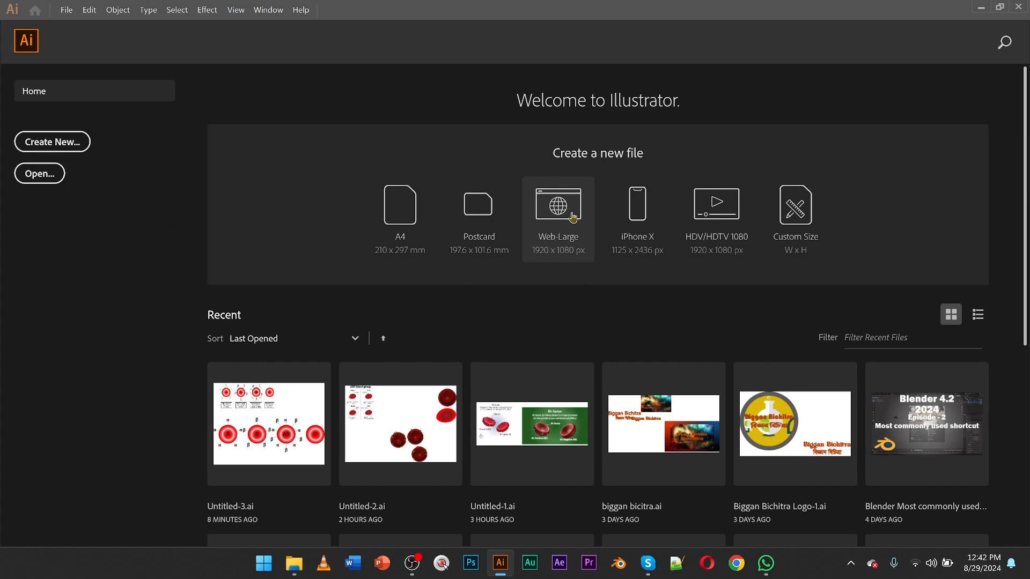
- Set up a new document with a width of 1920 and a height of 1080, using pixels as the unit
left_click(62, 145)
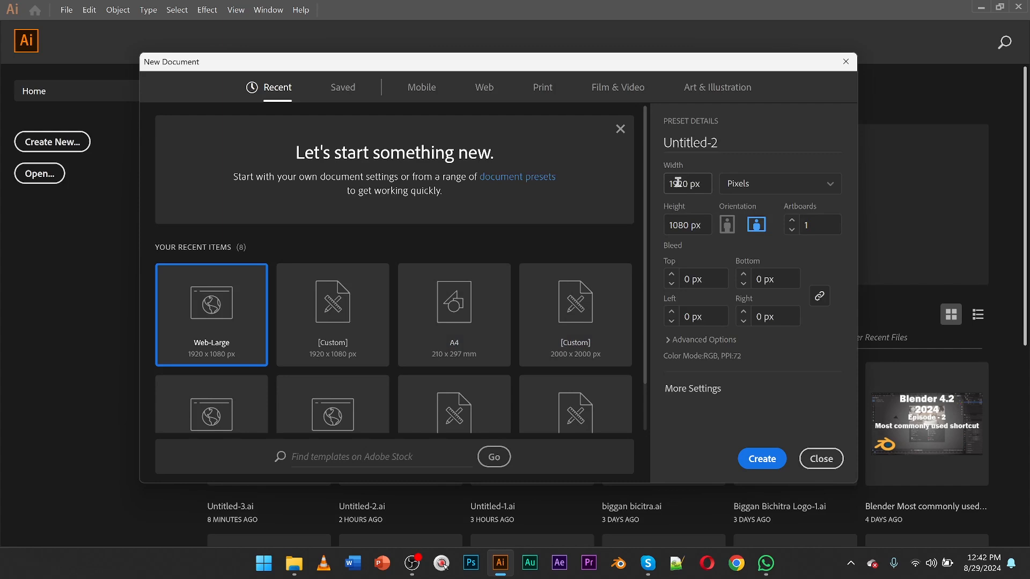
left_click(678, 183)
type("1920")
left_click(678, 225)
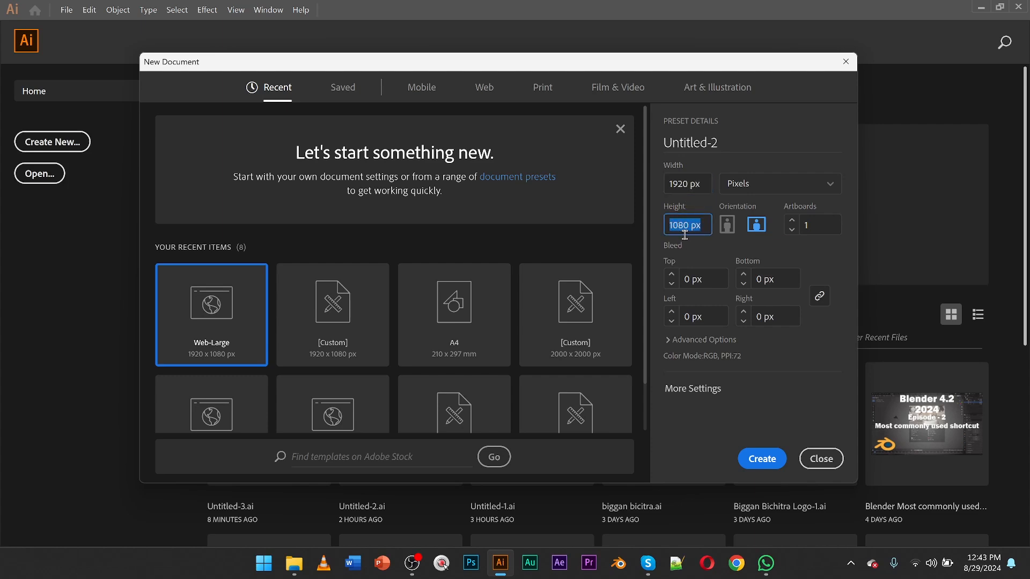
left_click(828, 188)
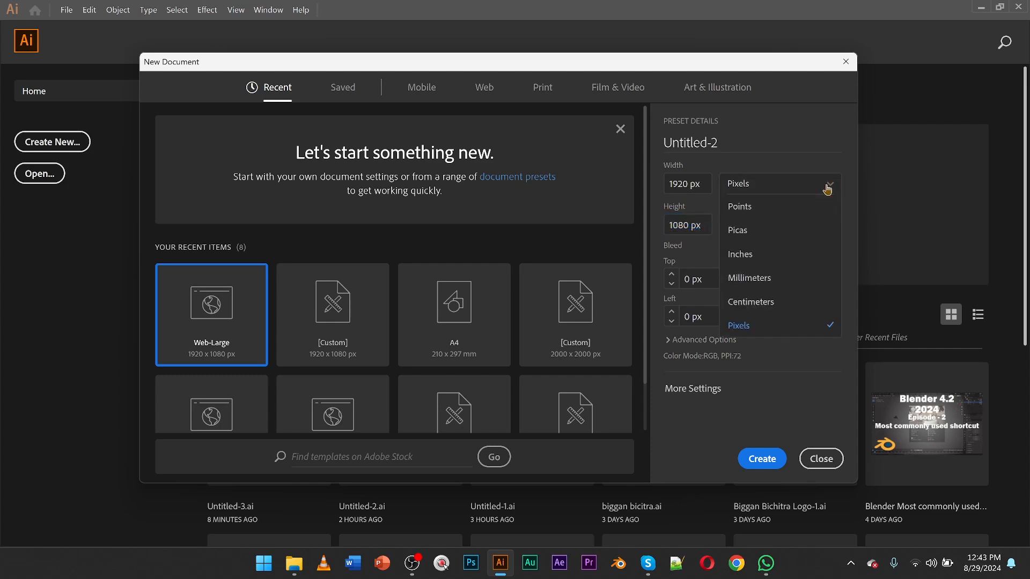
left_click(760, 330)
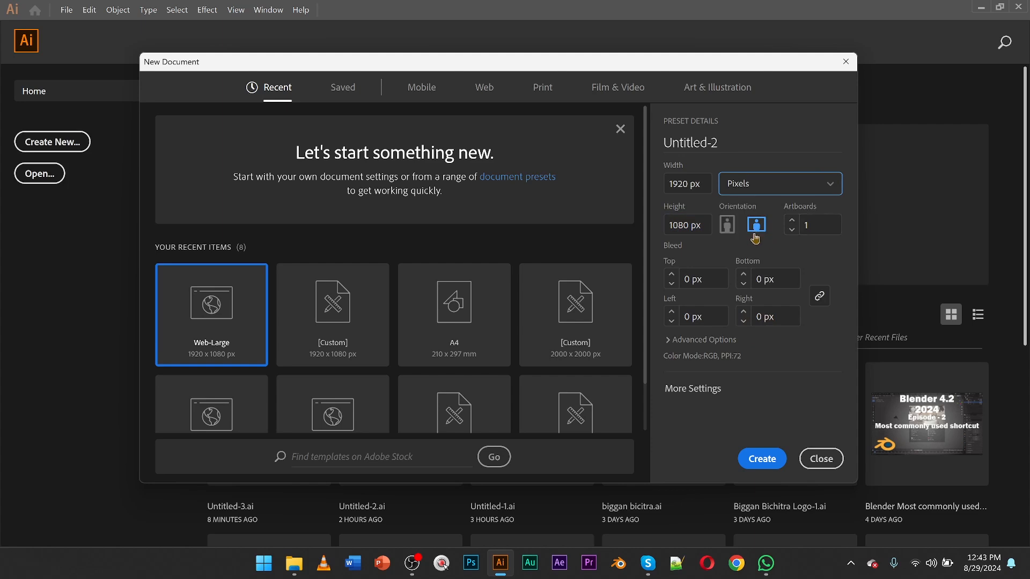
- Set the raster effects to High (300 ppi) in the advanced options and create the document
left_click(669, 345)
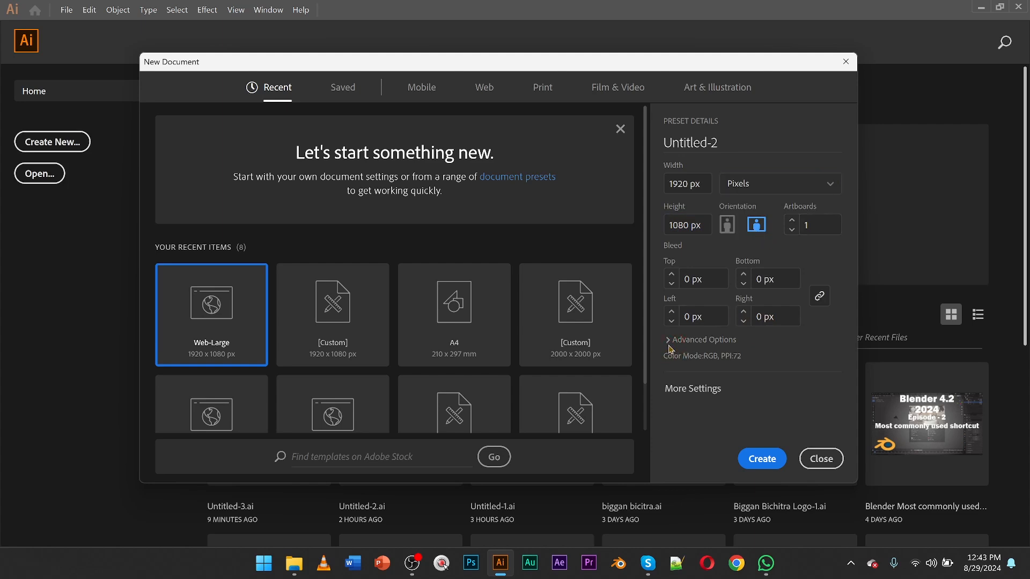
left_click(686, 357)
left_click(736, 352)
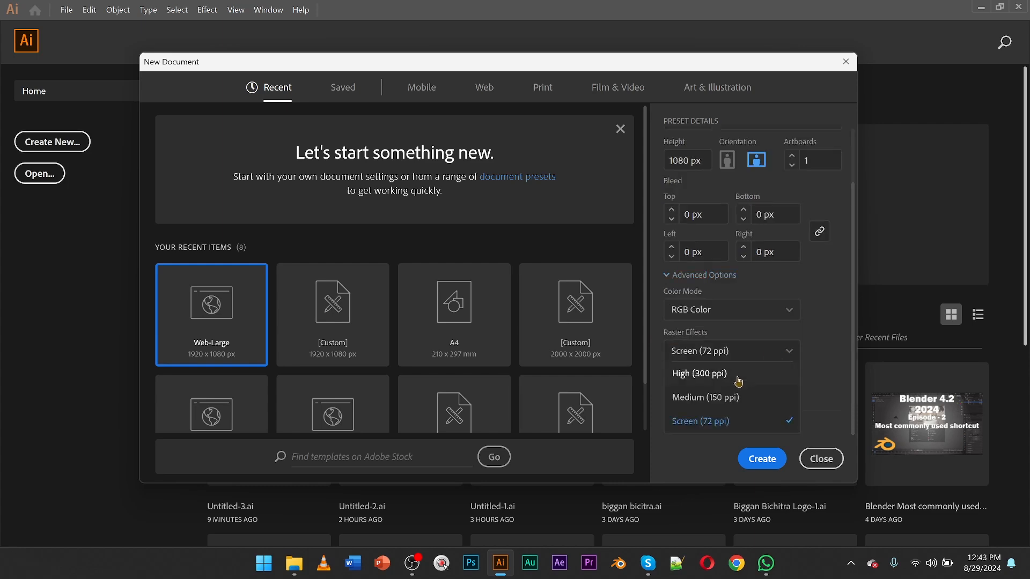
left_click(740, 371)
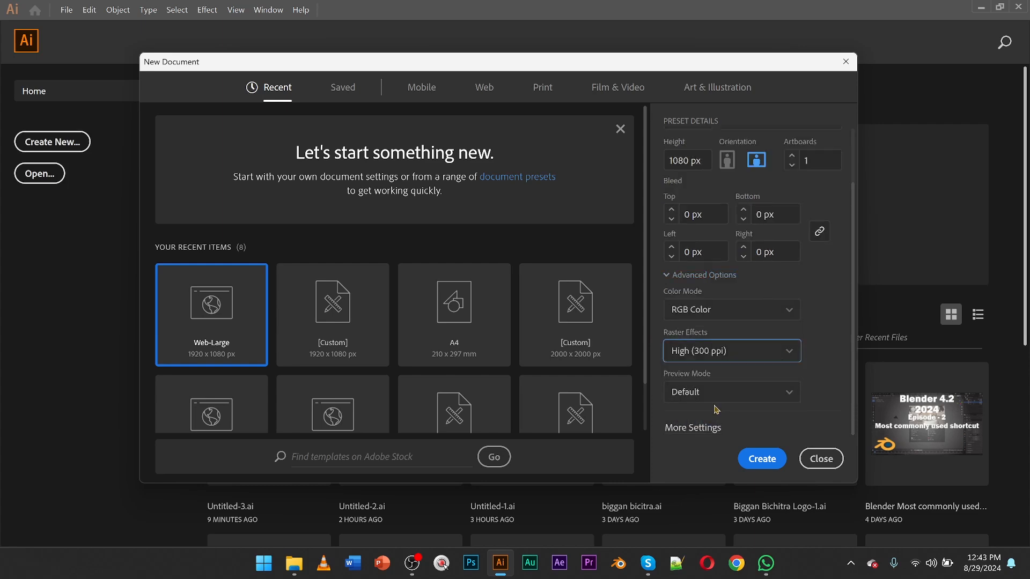
left_click(774, 457)
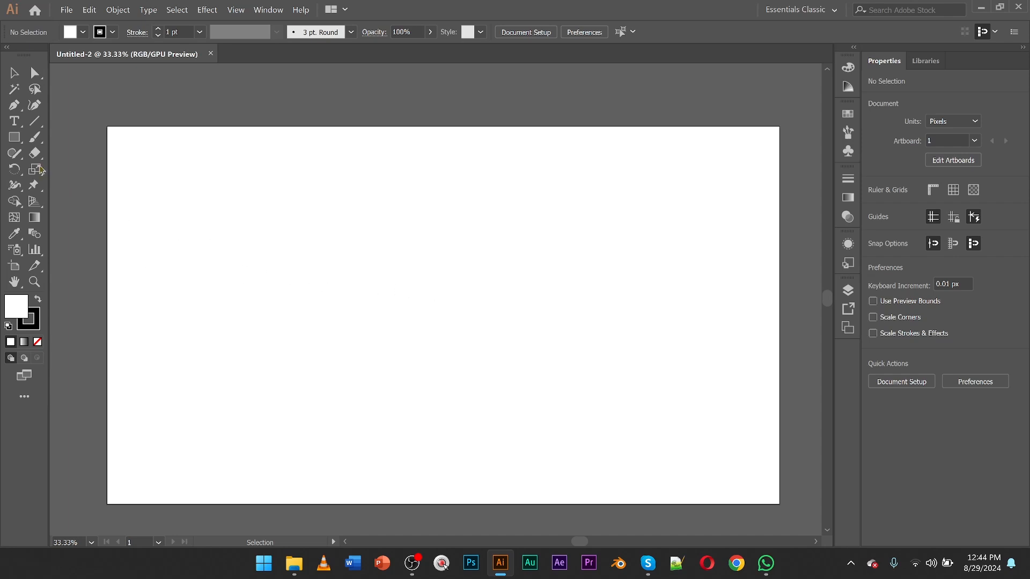
- Draw a circle about 277 px in diameter in the left part of the artboard with the Ellipse tool
left_click(15, 137)
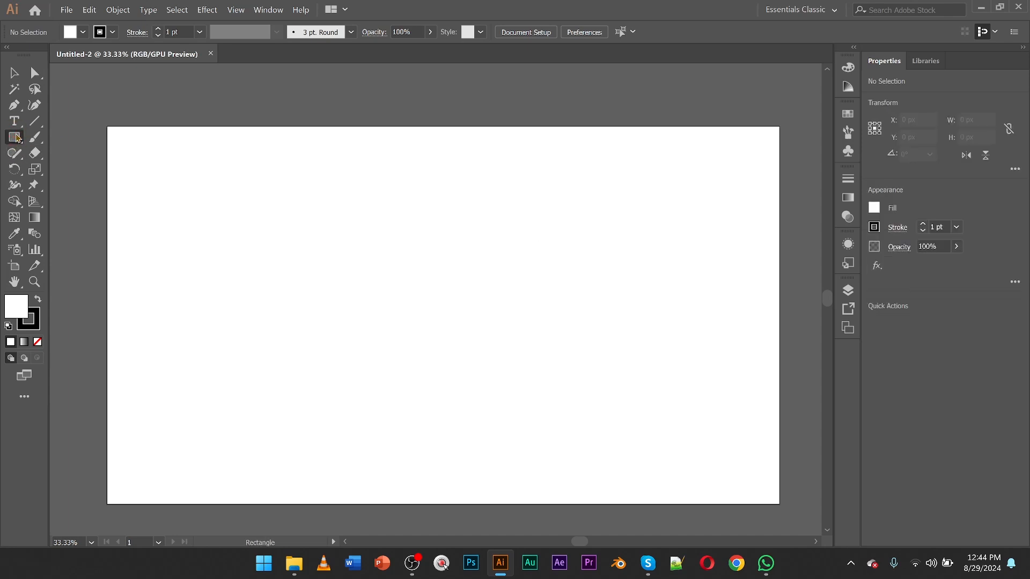
left_click_drag(16, 139, 78, 168)
left_click_drag(150, 223, 243, 305)
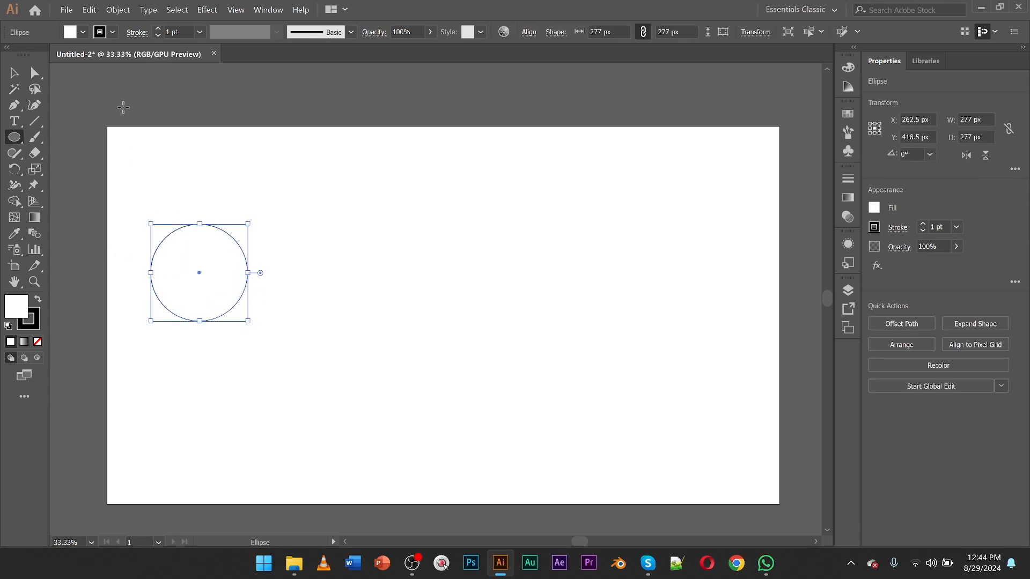
- Remove the circle's stroke and fill the circle with solid red
left_click(36, 327)
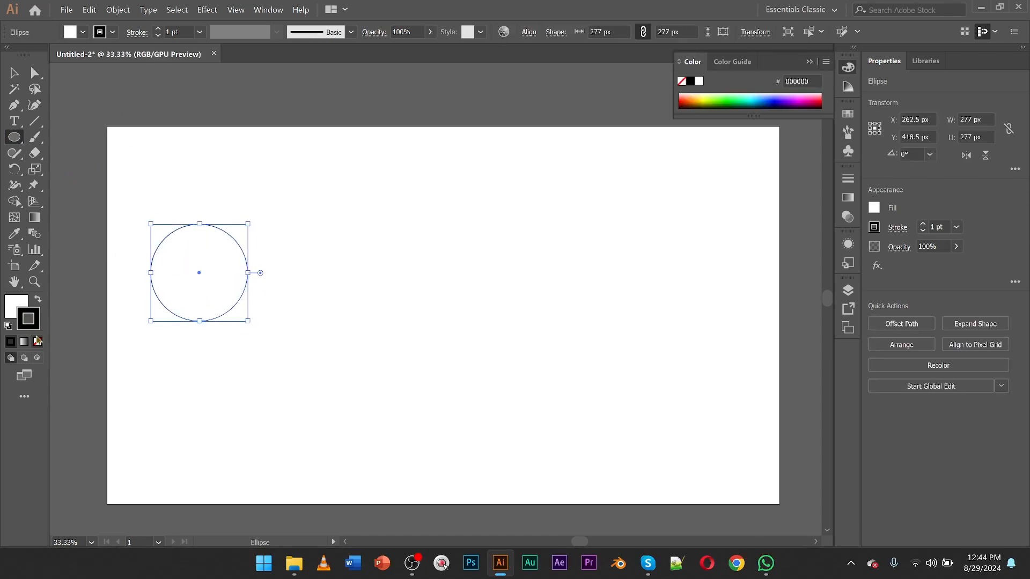
left_click(37, 342)
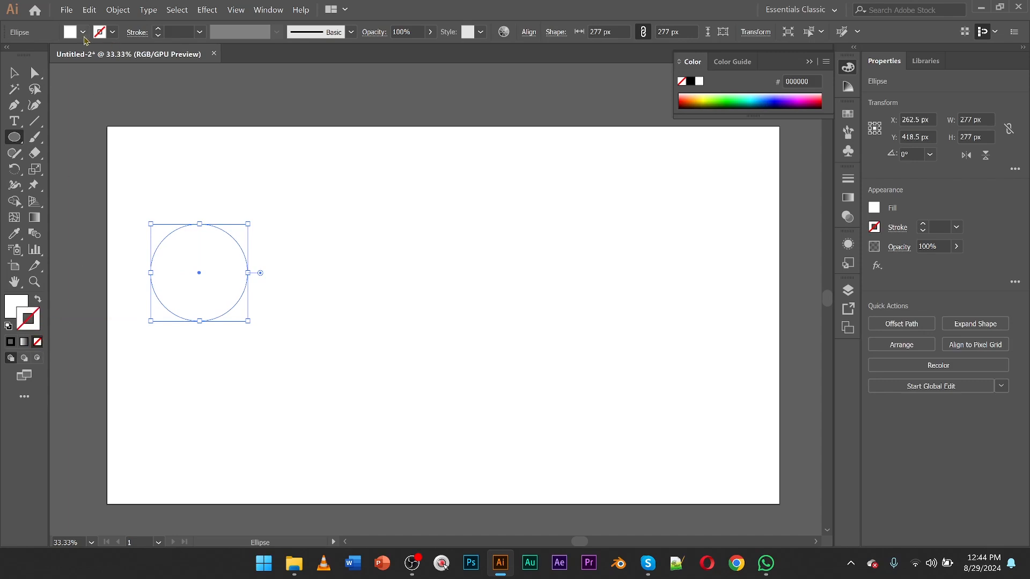
left_click(83, 32)
left_click(47, 54)
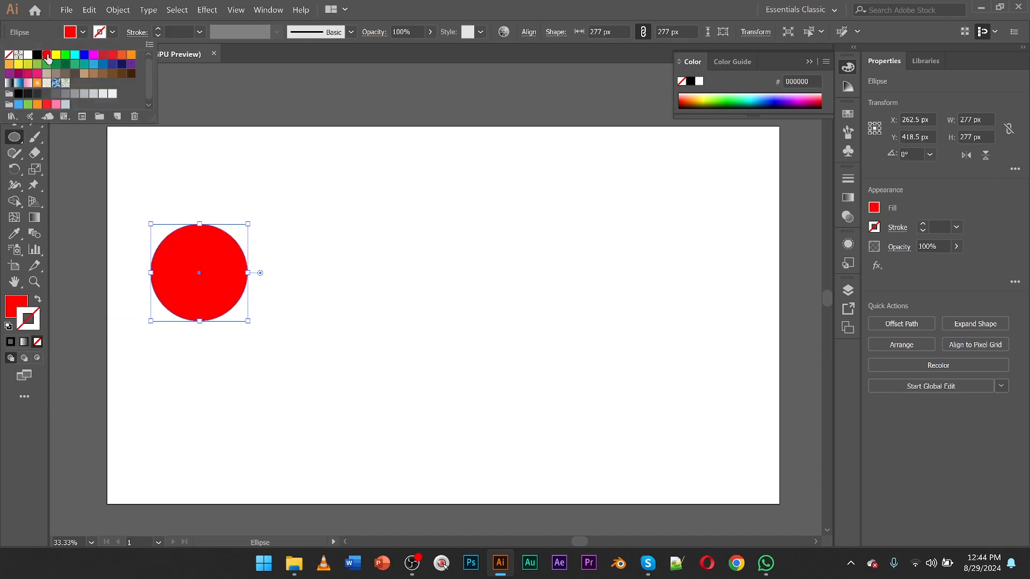
left_click(39, 217)
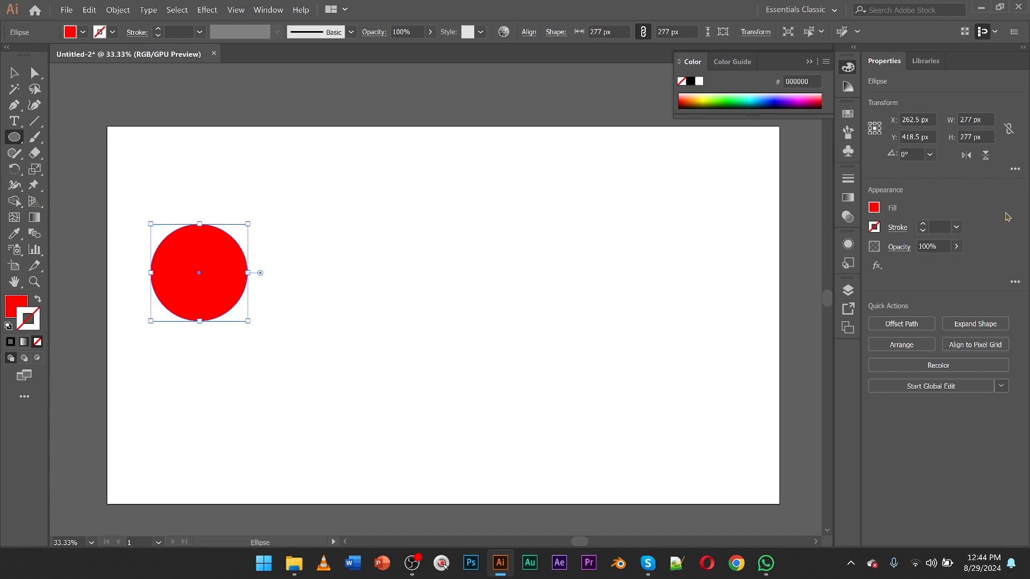
- Apply a radial gradient to the circle's stroke and start editing the gradient
left_click(848, 197)
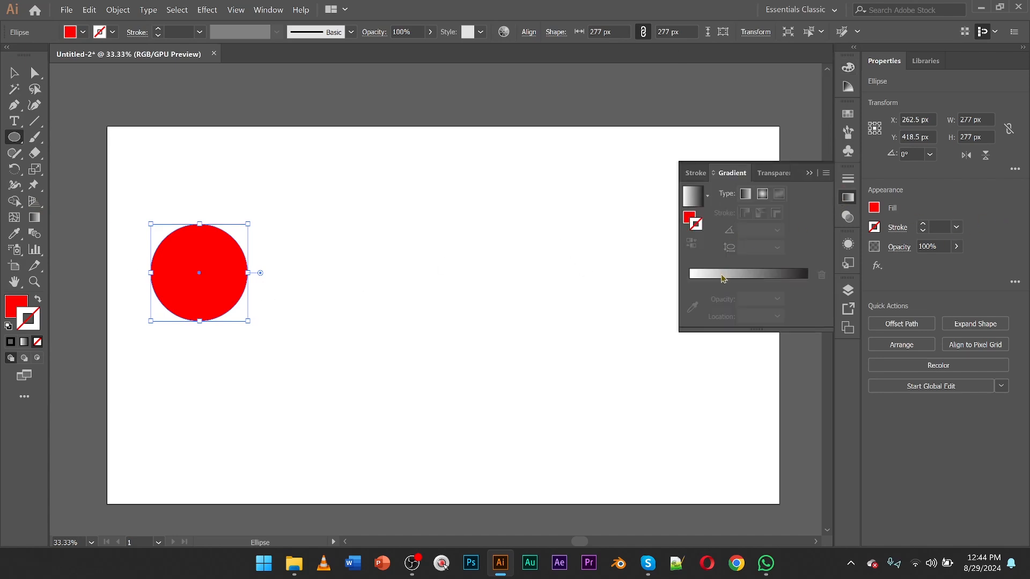
left_click(763, 193)
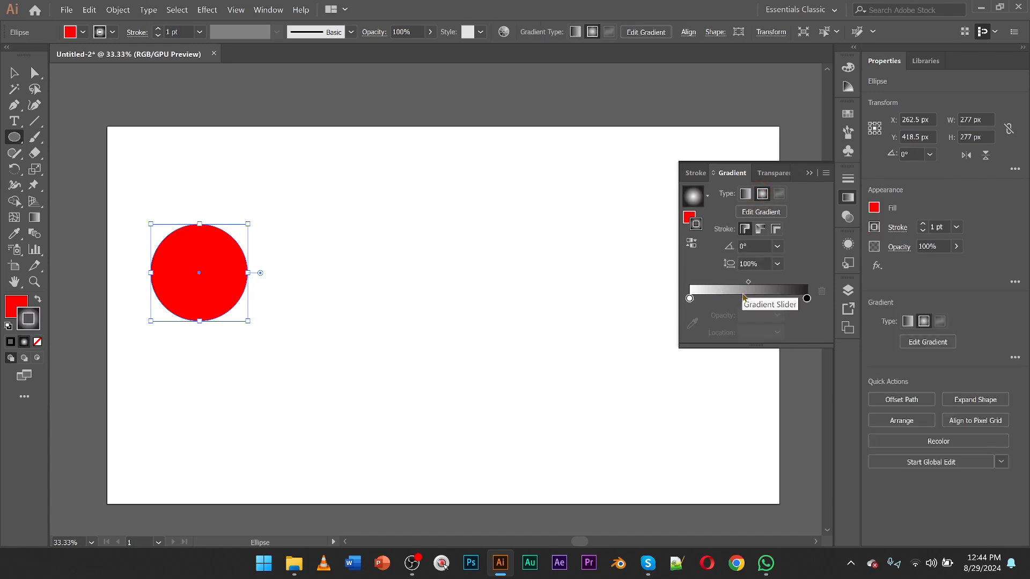
left_click(762, 213)
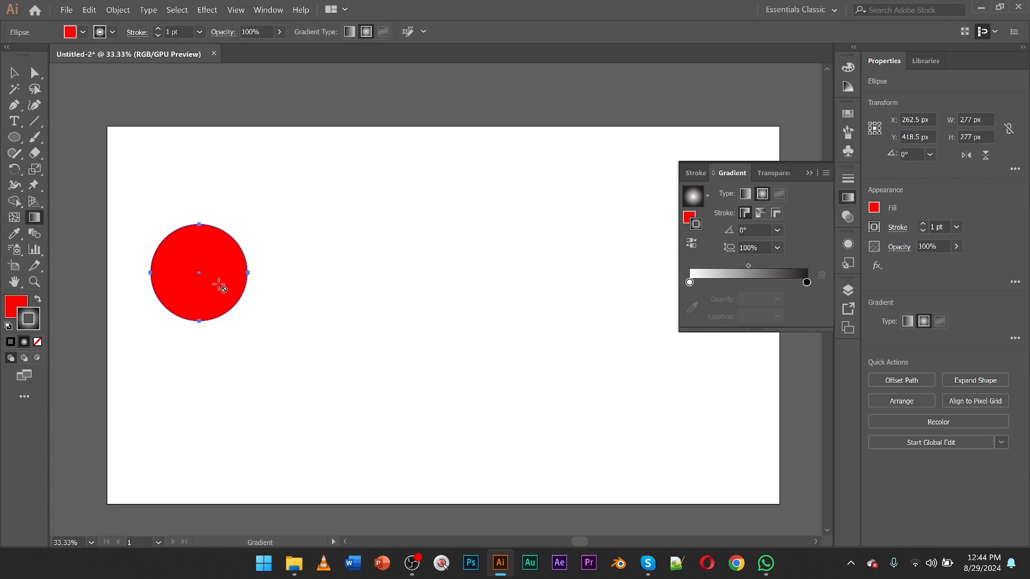
scroll(219, 286, "up", 4, "alt")
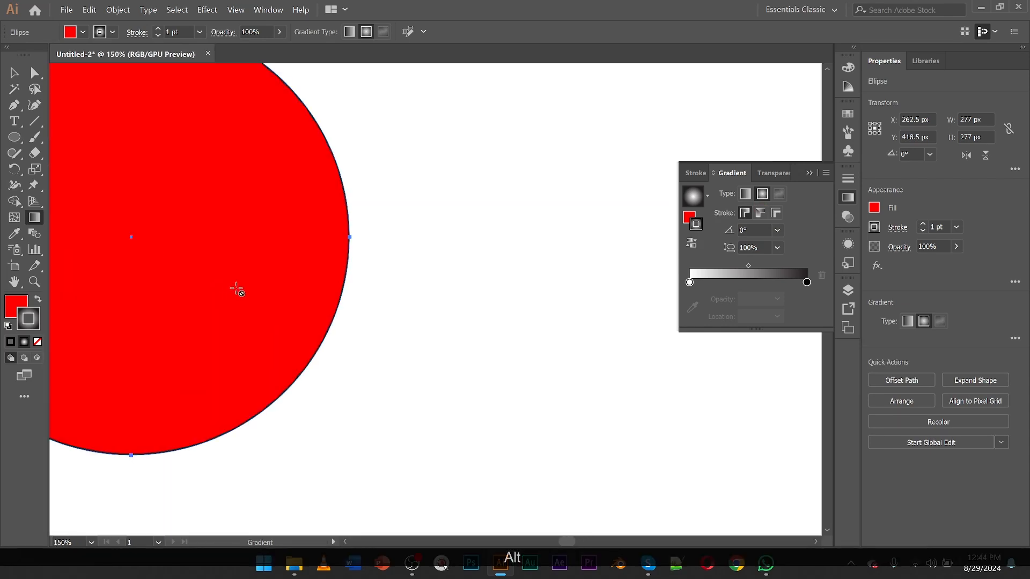
scroll(238, 293, "left", 2, "ctrl+alt")
scroll(238, 293, "left", 2)
scroll(238, 293, "up", 1)
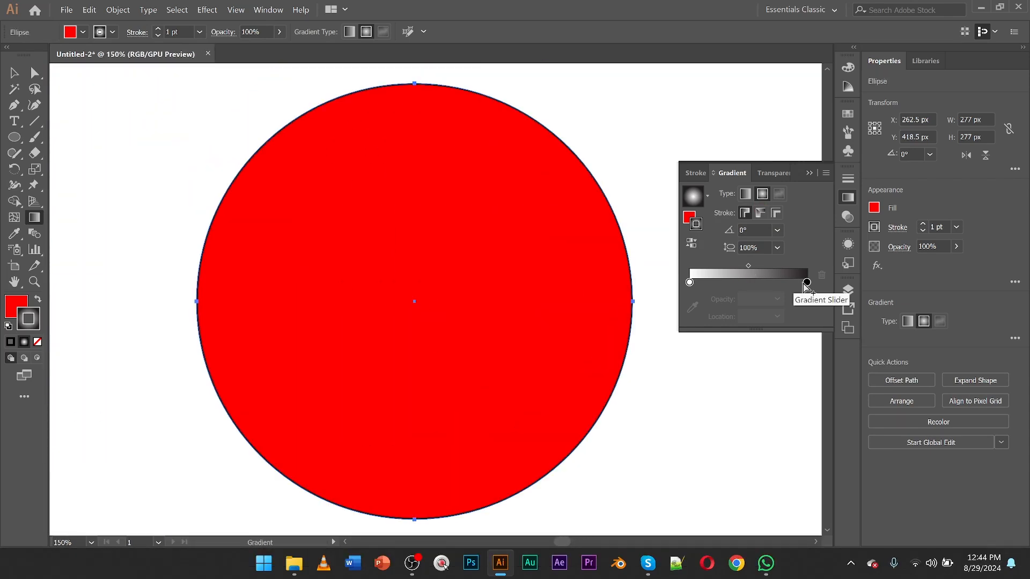
- Open the blood type reference image from the Image folder and examine the shading of the red cells
left_click(294, 564)
double_click(370, 150)
left_click(866, 131)
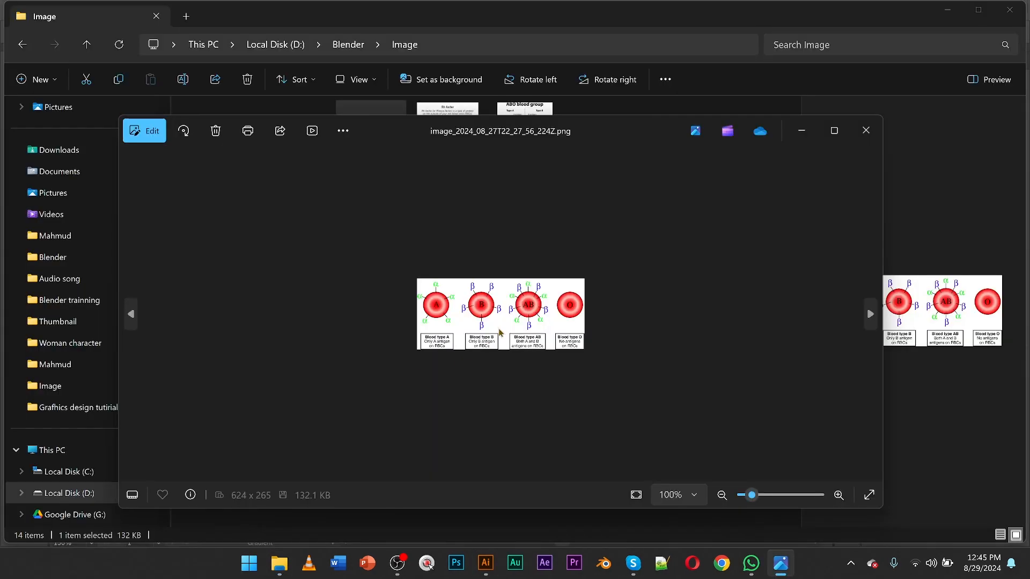
scroll(499, 332, "up", 4)
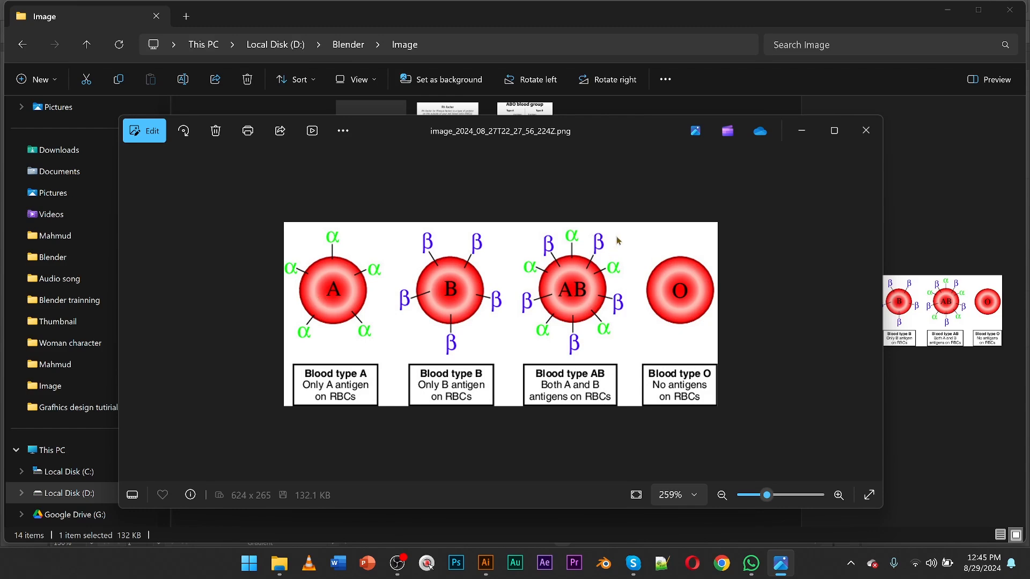
left_click(866, 130)
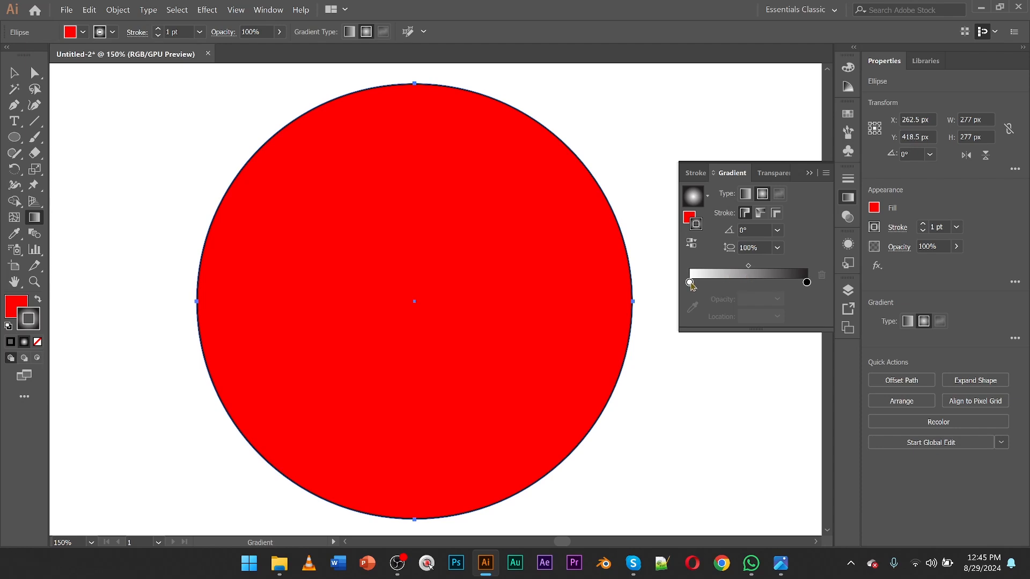
- Set both end stops of the radial gradient to red
double_click(690, 283)
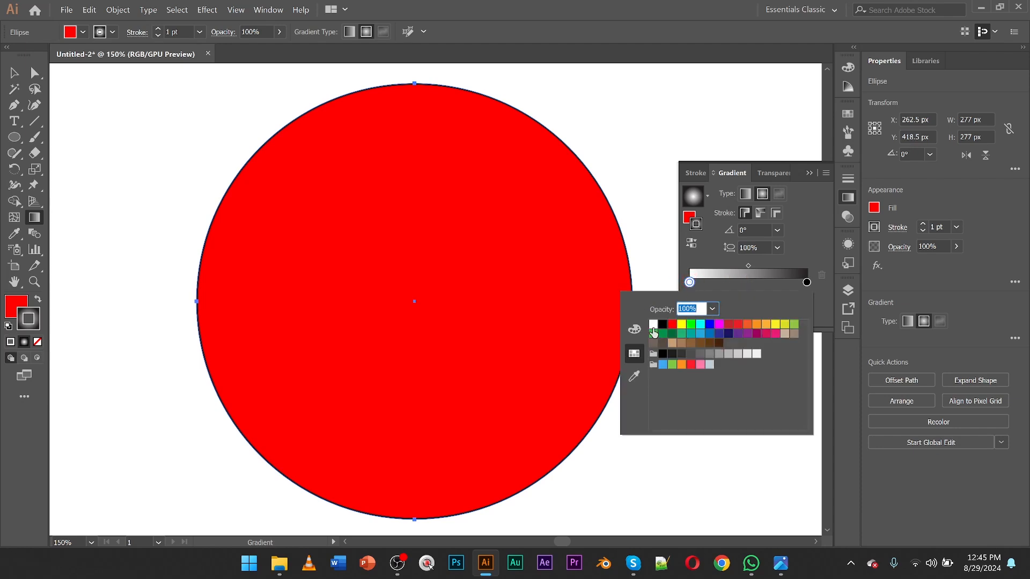
left_click(672, 325)
double_click(807, 283)
left_click(672, 325)
- Add a red gradient stop at 49.89% and a light grey stop at 72.46%
left_click(749, 284)
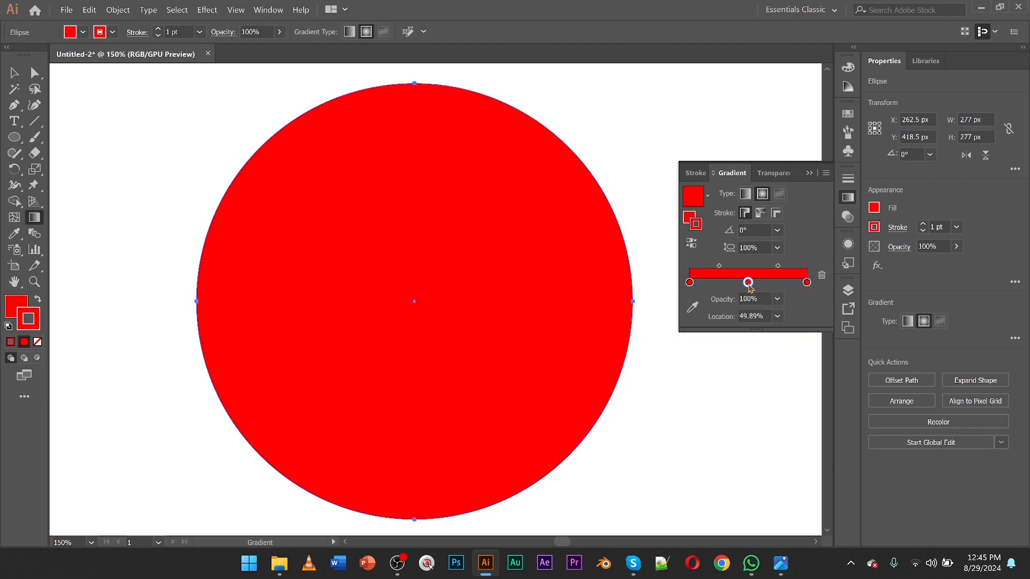
double_click(774, 283)
left_click(748, 354)
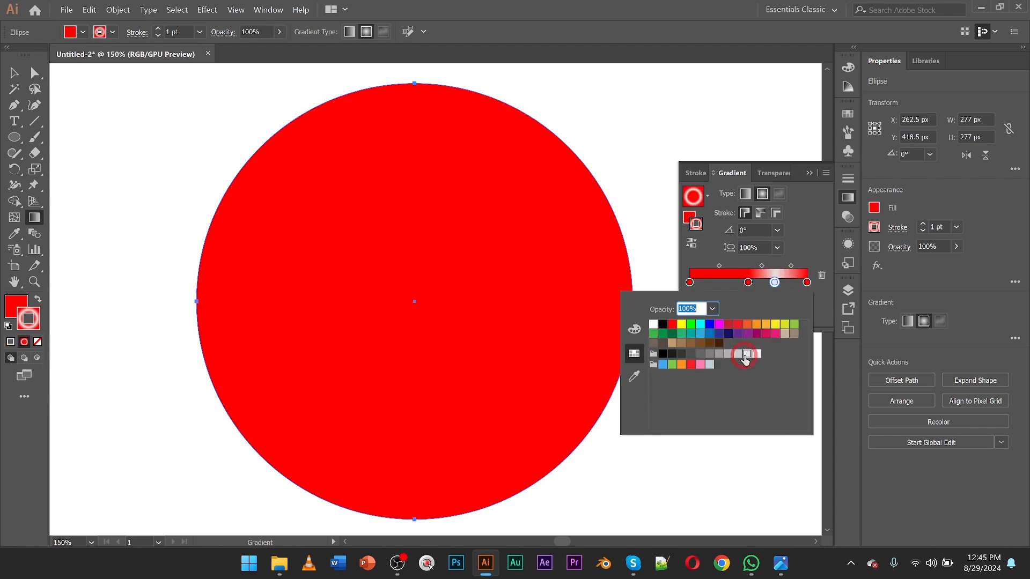
left_click(811, 237)
- Remove the circle's stroke and apply the red and light grey radial gradient to its fill
left_click(15, 73)
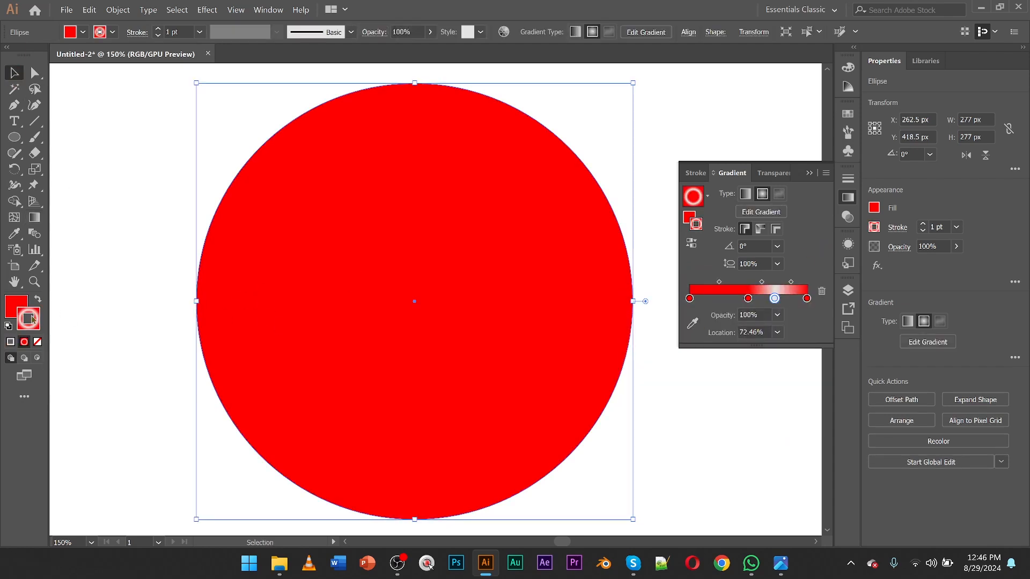
left_click(37, 342)
left_click(16, 304)
left_click(24, 342)
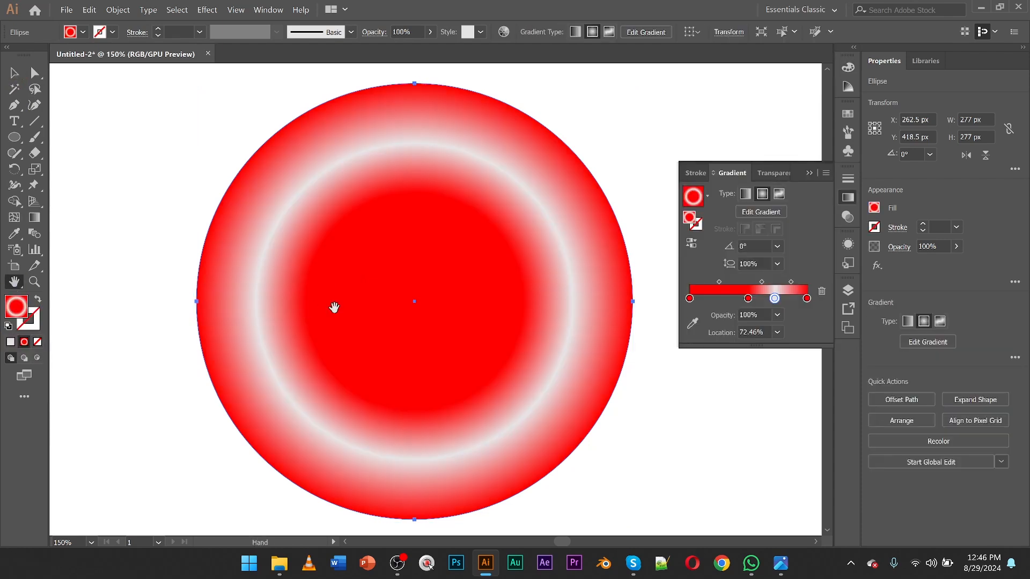
- Replace the light grey gradient stop at 72.46% with a new light stop slightly closer to the middle red stop
left_click(768, 299)
left_click_drag(757, 283, 765, 282)
left_click(774, 299)
key("Delete")
key("ctrl+z")
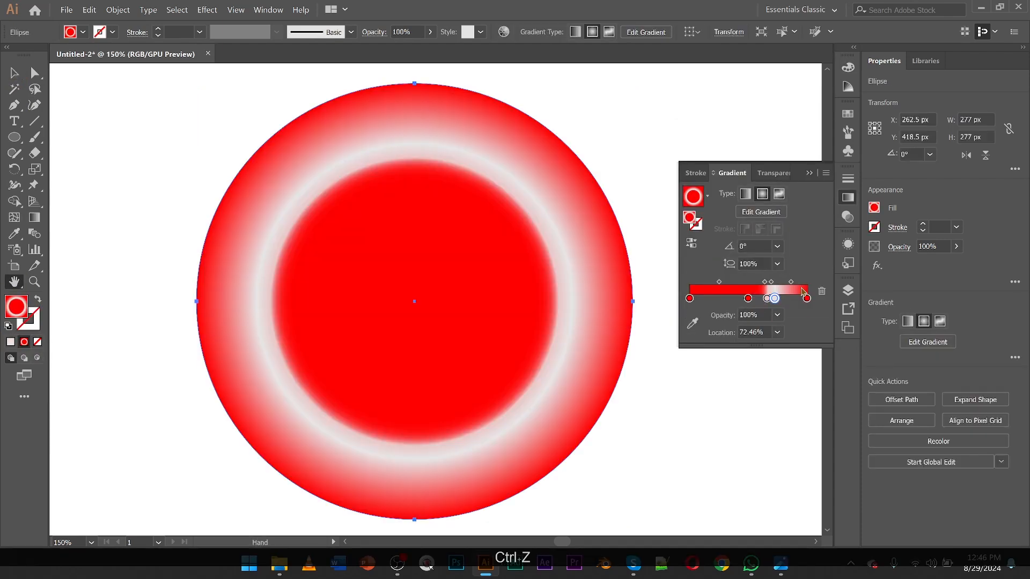
left_click(822, 292)
- Adjust the new light stop's colour and set the midpoint between it and the outer red stop to 36.86%
double_click(768, 299)
left_click(728, 370)
left_click_drag(767, 299, 781, 282)
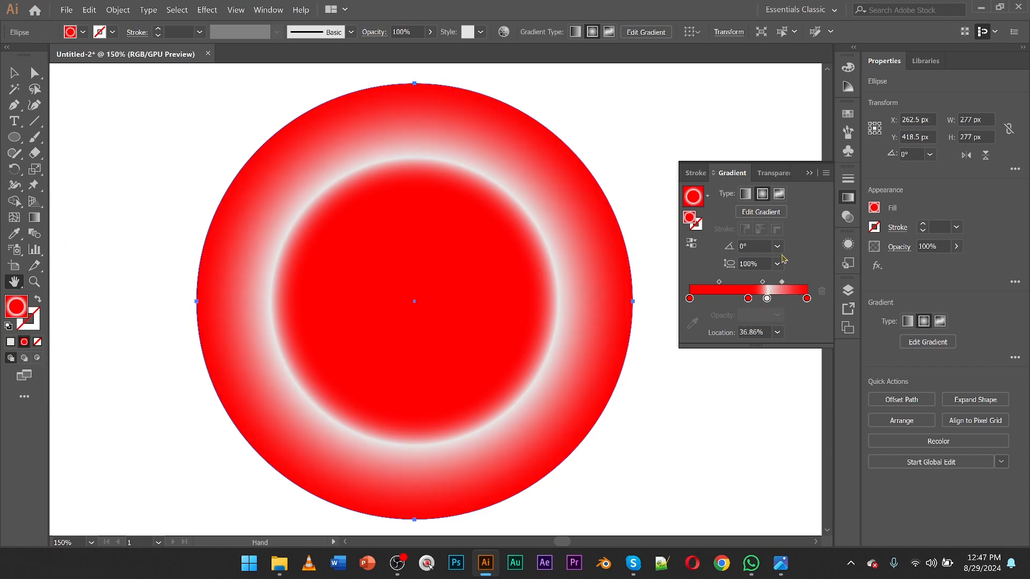
left_click(809, 172)
scroll(697, 246, "down", 2)
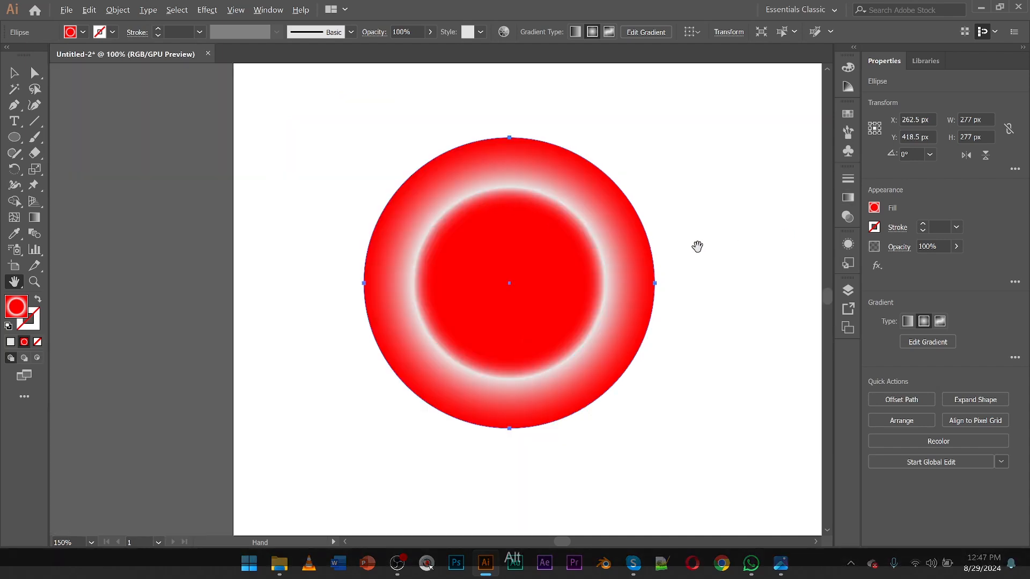
scroll(697, 246, "right", 6)
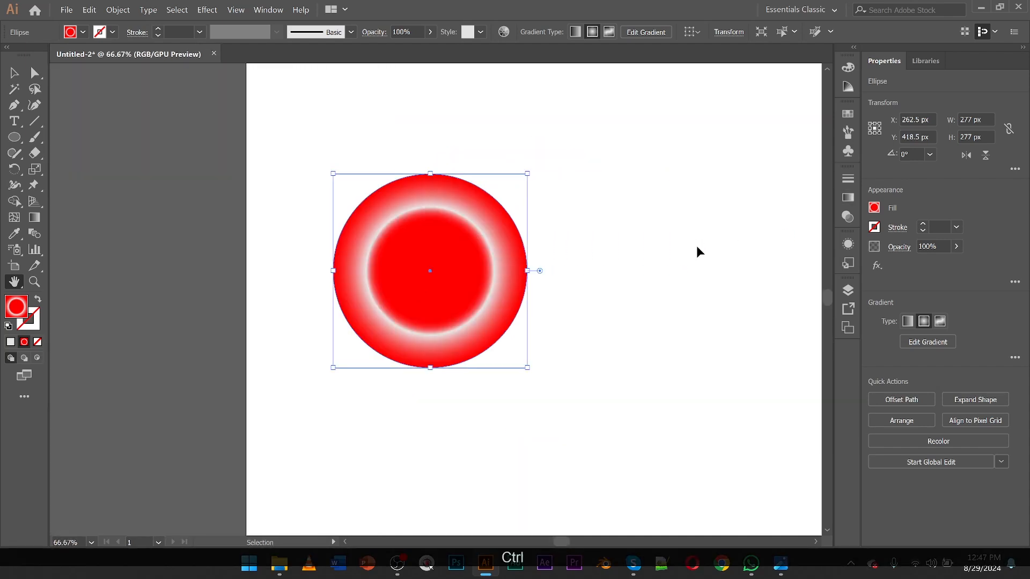
- Duplicate the gradient circle three times to form a horizontal row of four circles across the artboard
scroll(691, 245, "down", 3)
scroll(692, 248, "up", 3)
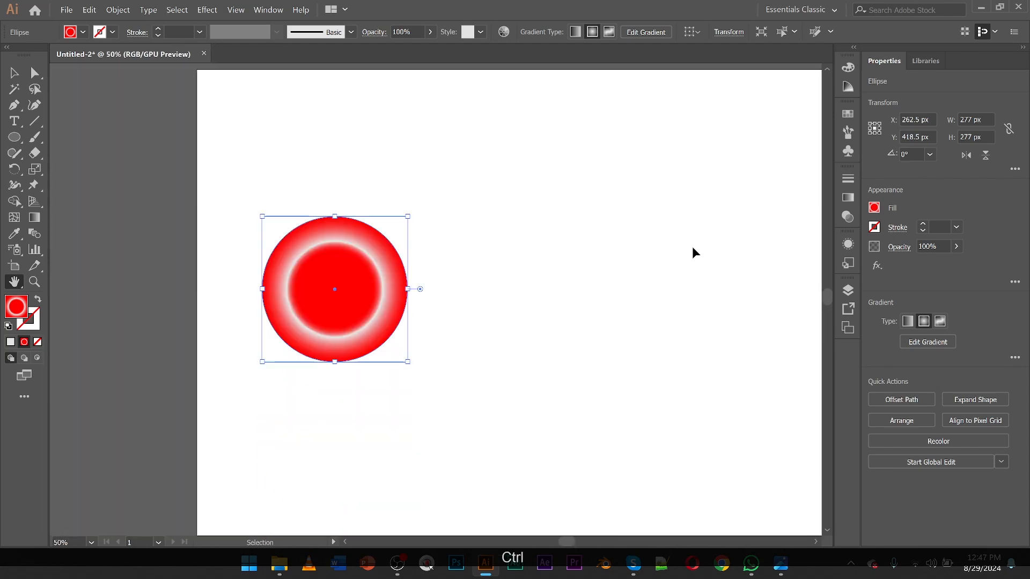
scroll(692, 247, "down", 2)
scroll(415, 262, "right", 3)
key("alt+v")
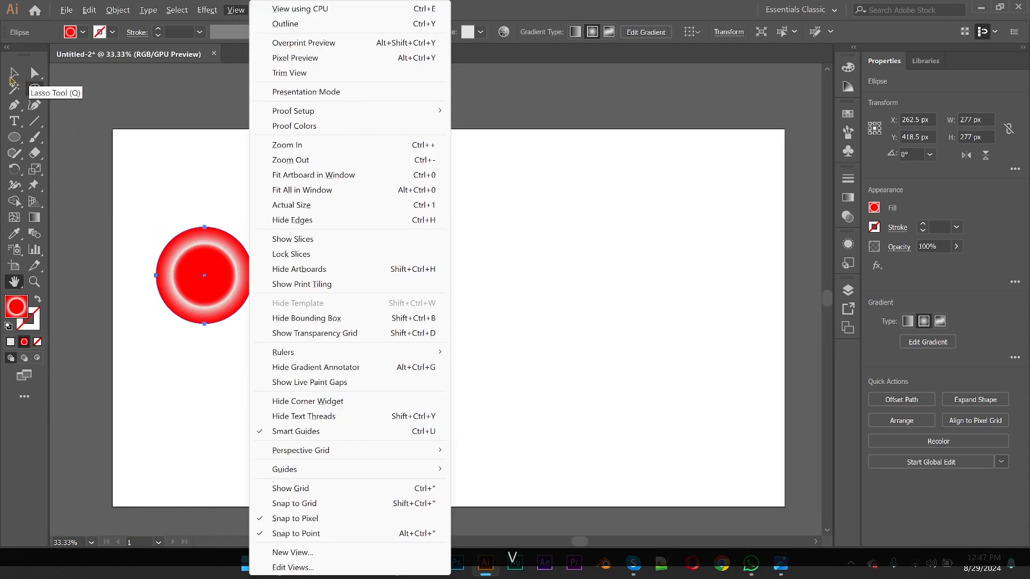
left_click(13, 73)
left_click_drag(214, 311, 336, 294)
left_click_drag(348, 294, 712, 285)
left_click_drag(431, 286, 516, 285)
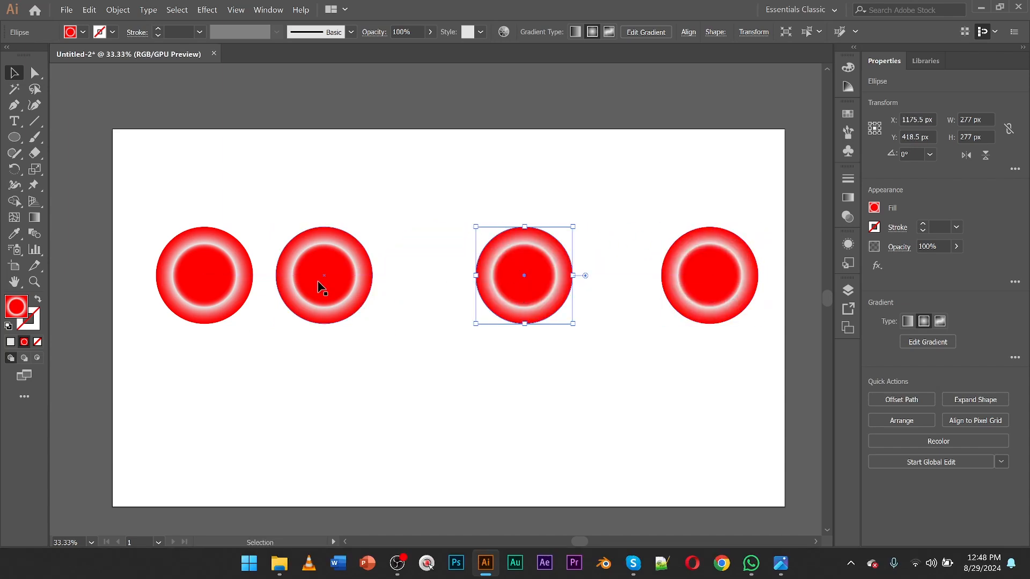
left_click_drag(320, 284, 346, 284)
- Distribute the four circles evenly and centre the row horizontally on the artboard
left_click_drag(609, 269, 230, 269)
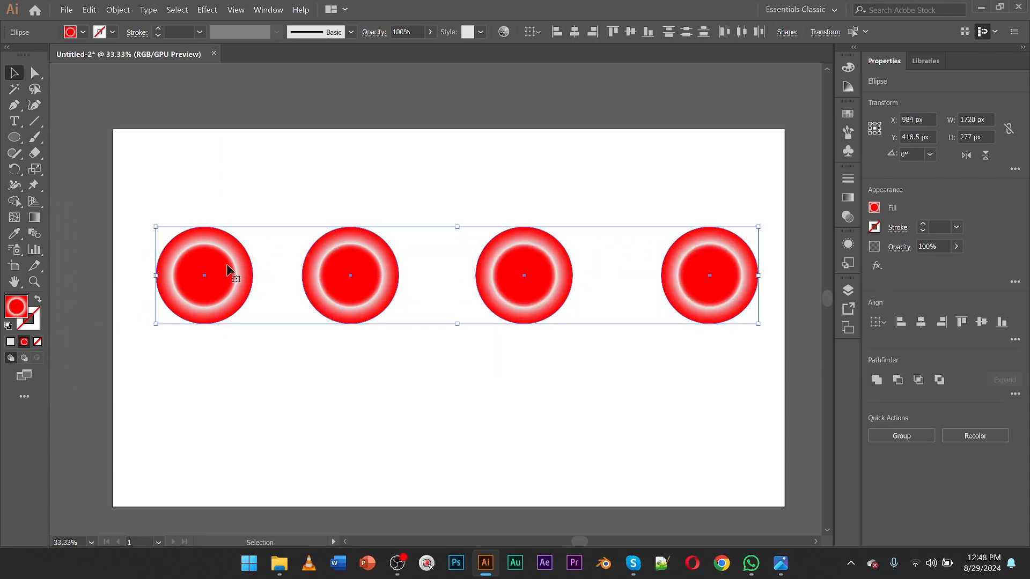
left_click(724, 31)
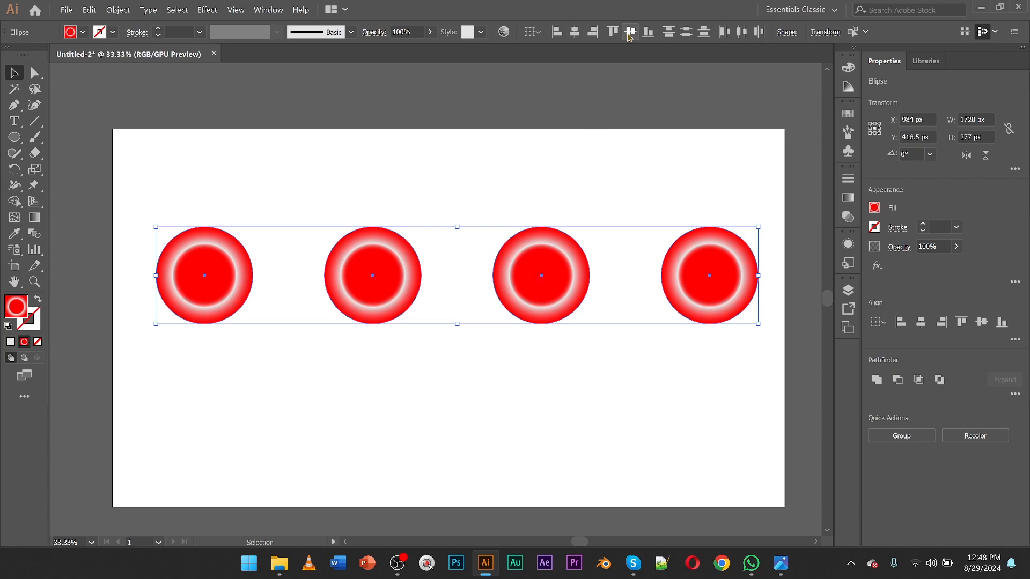
left_click_drag(524, 295, 510, 291)
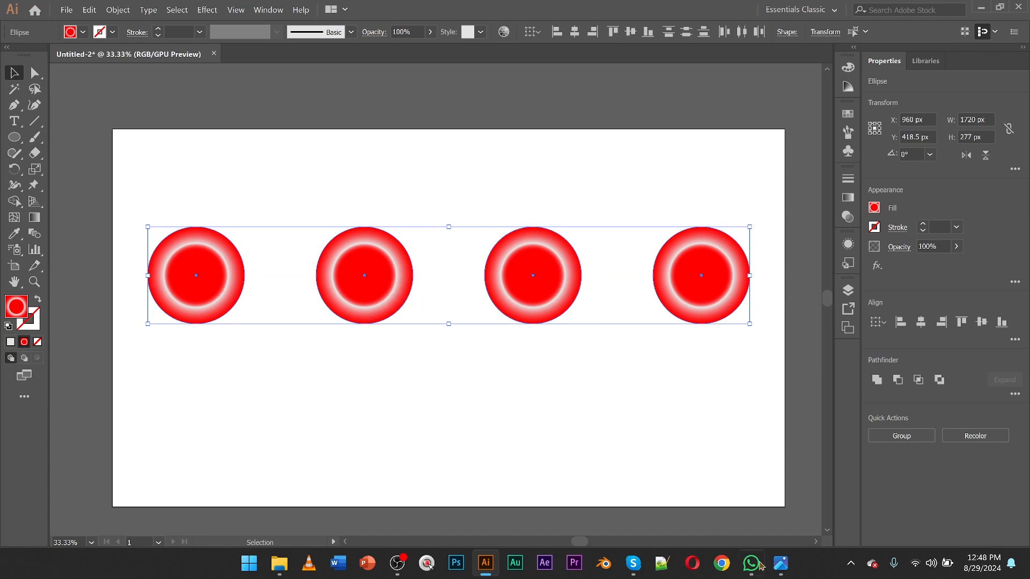
- Check the reference image and place a text object above the first circle in 100 pt Cambria
left_click(781, 563)
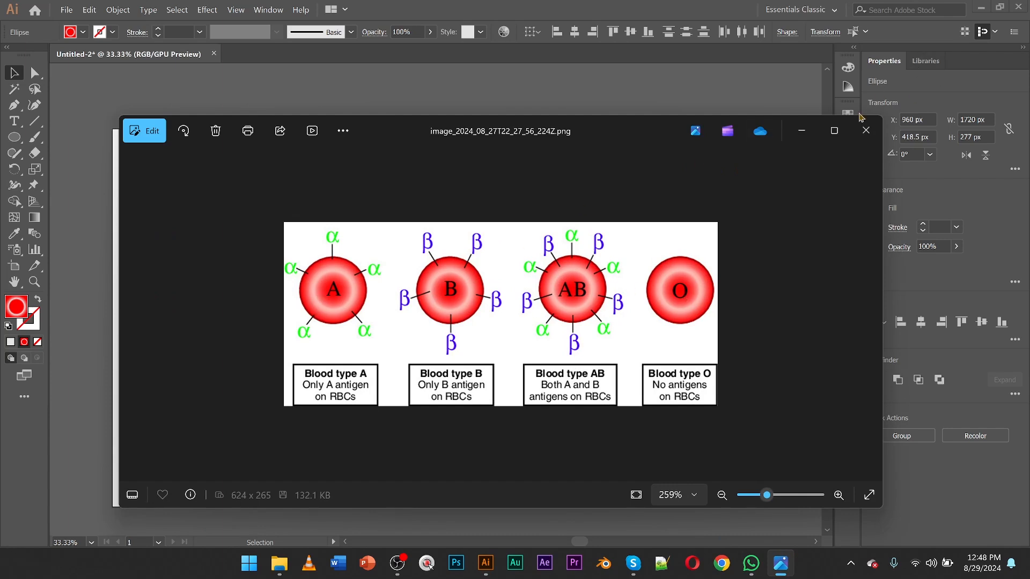
left_click(811, 132)
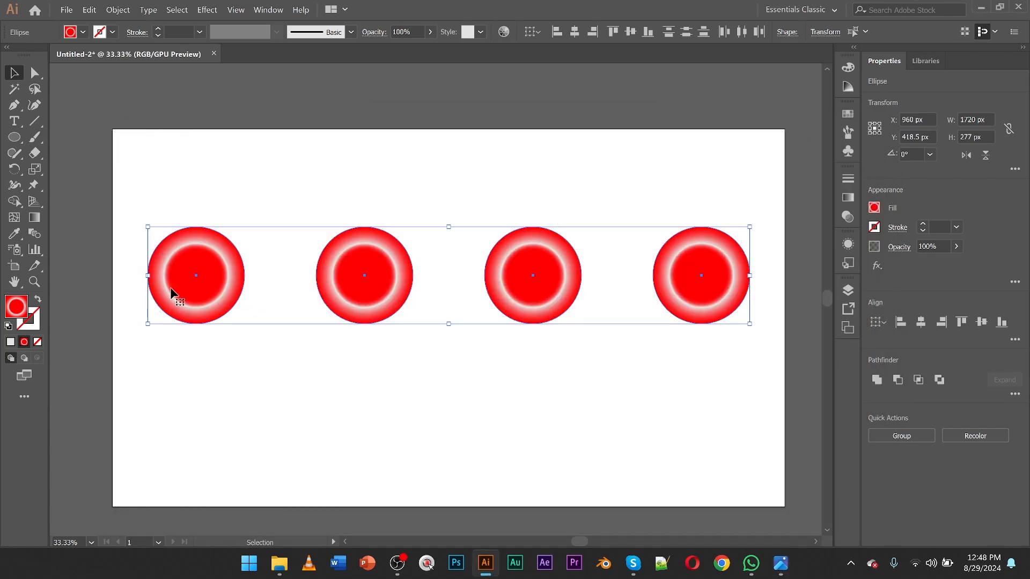
key("t")
left_click(208, 140)
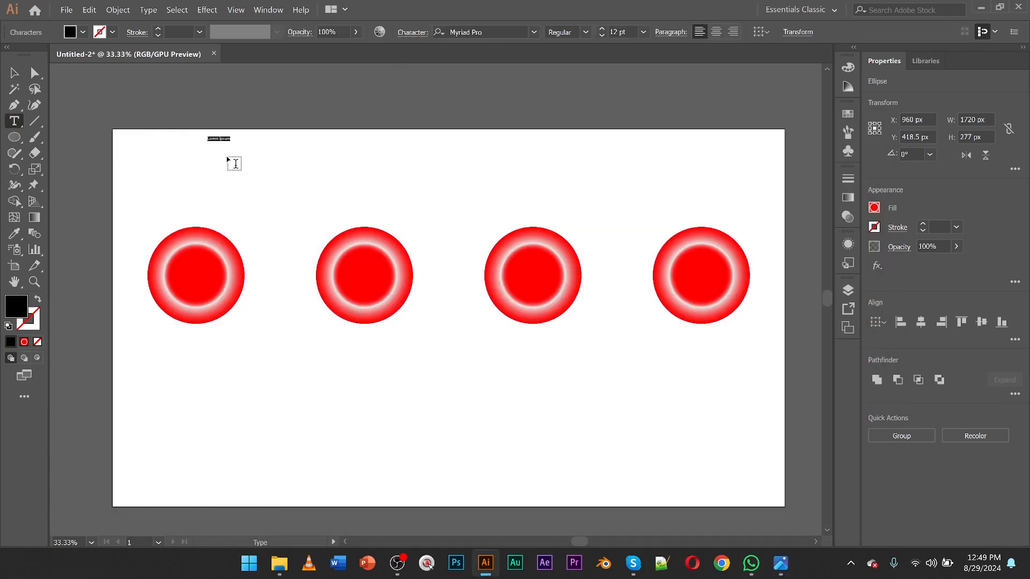
left_click(617, 32)
type("100")
key("Return")
left_click(533, 36)
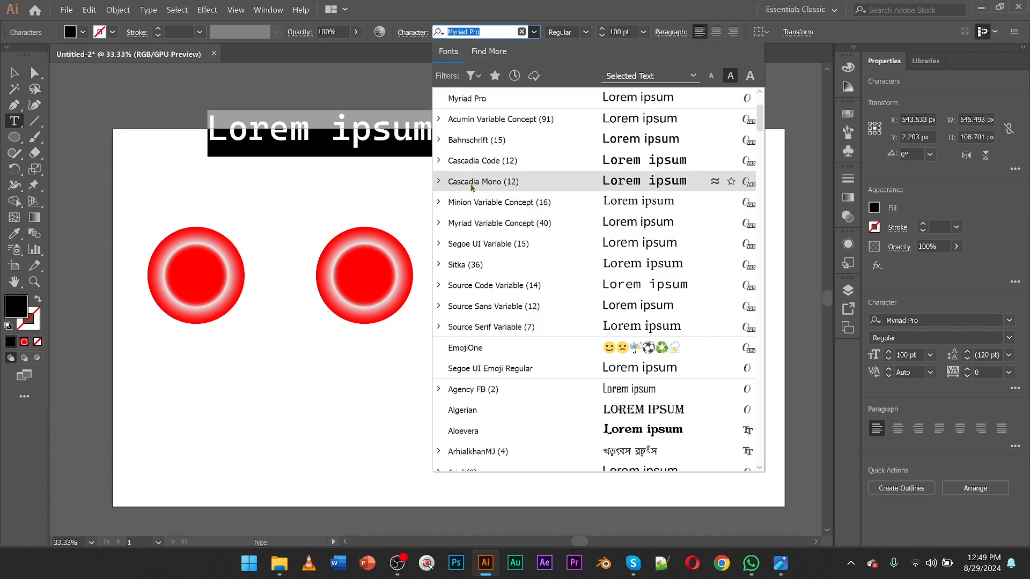
scroll(489, 161, "up", 3)
left_click(488, 121)
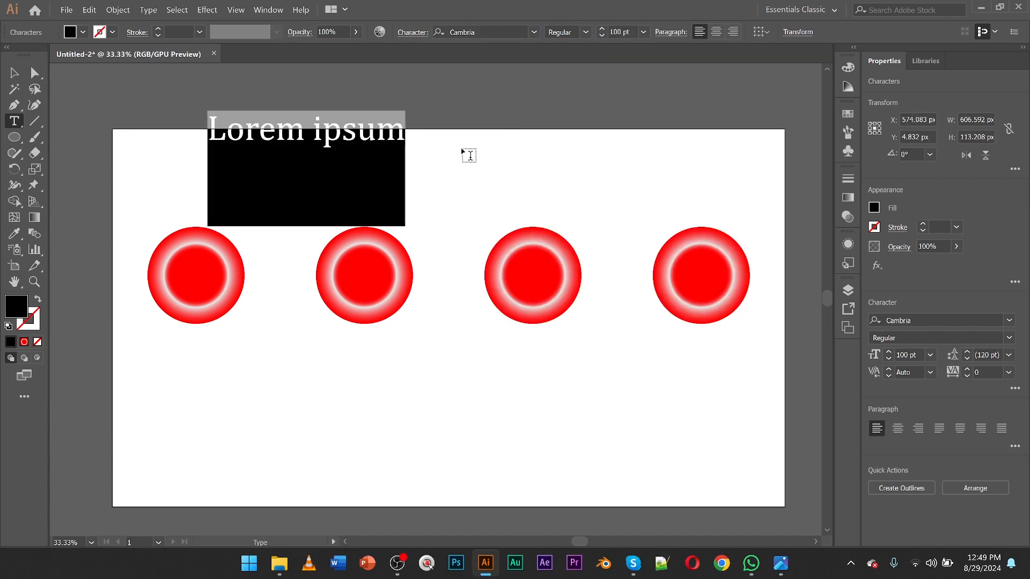
- Replace the placeholder text with the letter "A"
left_click(403, 130)
key("BackSpace")
key("BackSpace")
key("BackSpace")
key("BackSpace")
key("BackSpace")
key("BackSpace")
key("BackSpace")
key("BackSpace")
key("BackSpace")
key("BackSpace")
key("BackSpace")
type("A")
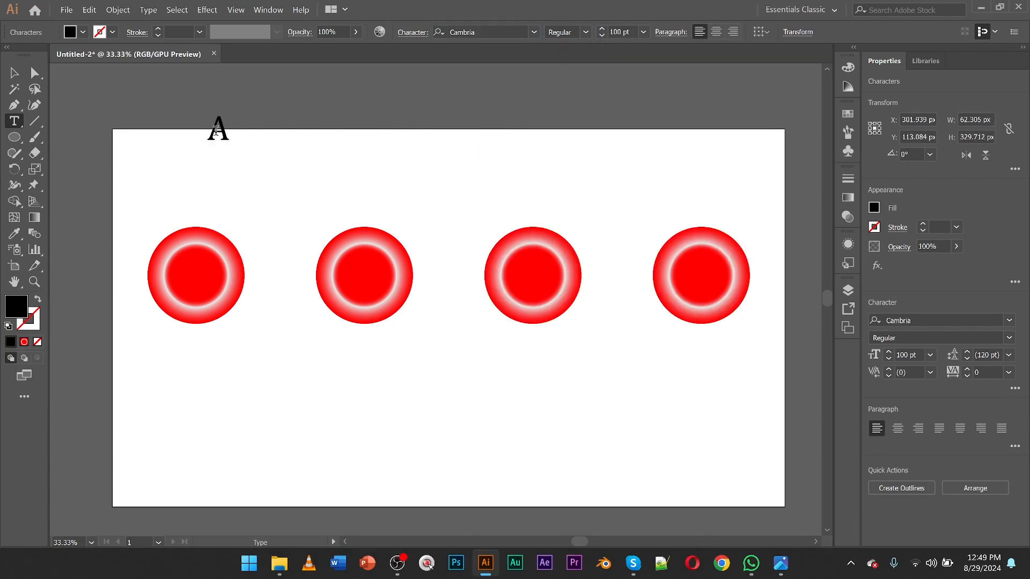
key("Escape")
- Place the letter A in the first circle at 97.59 pt in Calibri and centre it on the circle
left_click_drag(218, 131, 196, 271)
left_click_drag(195, 370, 195, 367)
left_click(534, 32)
left_click(534, 32)
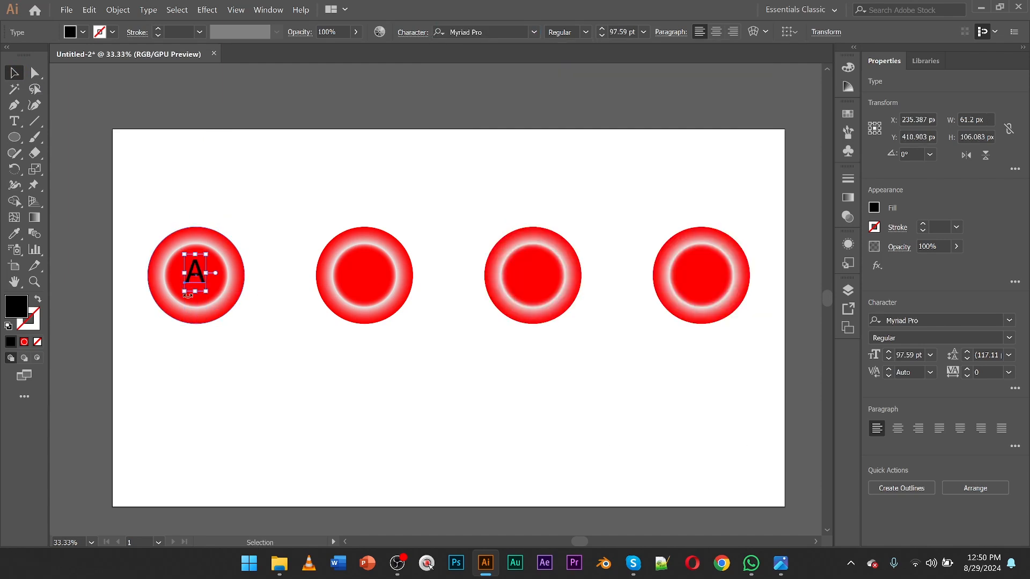
left_click(534, 33)
left_click(466, 202)
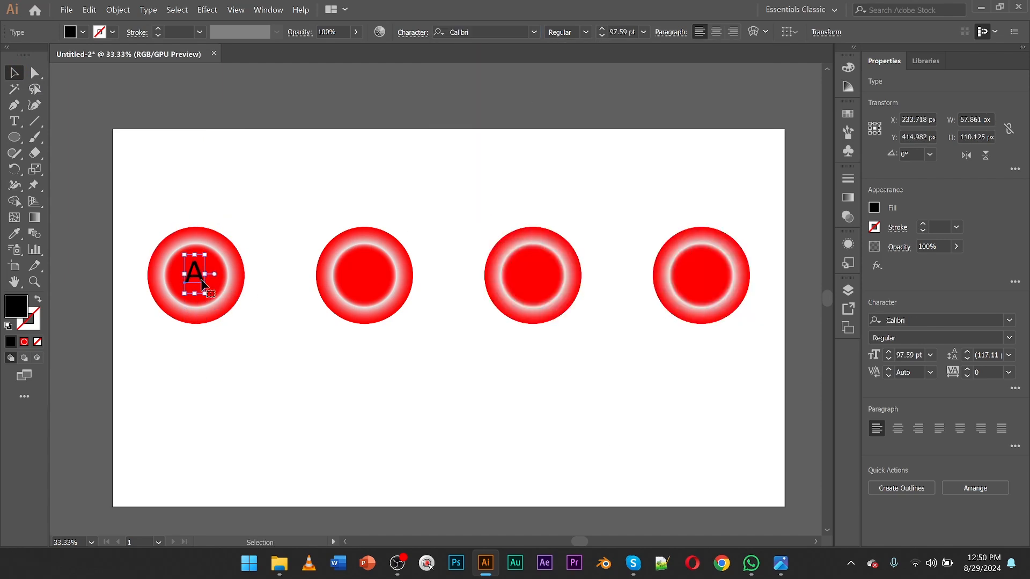
left_click(230, 252, "shift")
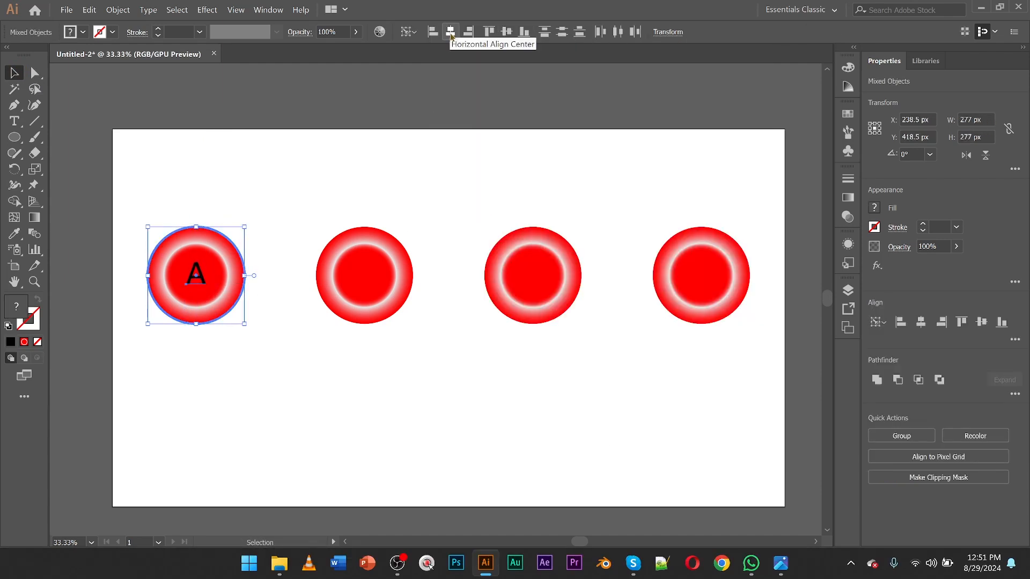
- Copy the letter A onto the second, third and fourth circles at equal spacing
left_click_drag(196, 275, 364, 275)
key("ctrl+d")
key("ctrl+d")
- Centre each copied letter horizontally on its own circle in the second, third and fourth positions
left_click(365, 252)
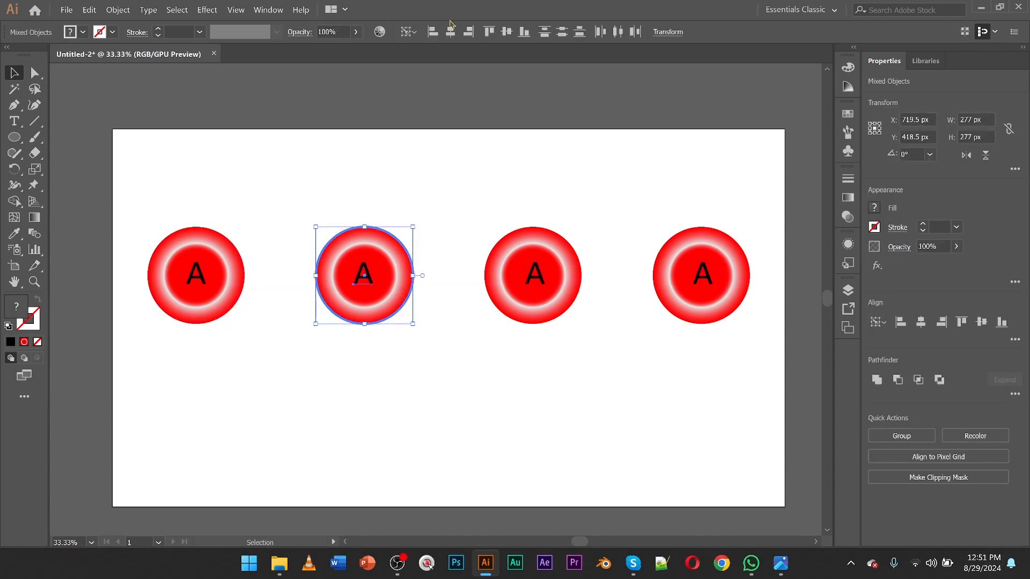
left_click(451, 32)
left_click_drag(488, 209, 542, 287)
left_click(451, 32)
left_click_drag(657, 209, 711, 287)
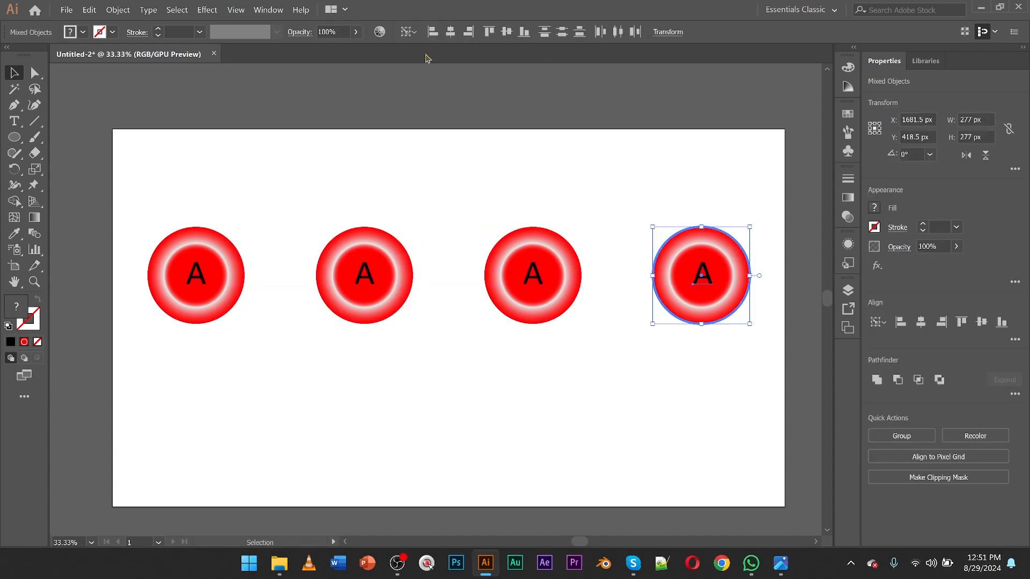
left_click(451, 32)
left_click(301, 182)
- Change the letters on the second, third and fourth circles to "B", "AB" and "O"
double_click(364, 275)
type("B")
double_click(533, 275)
type("AB")
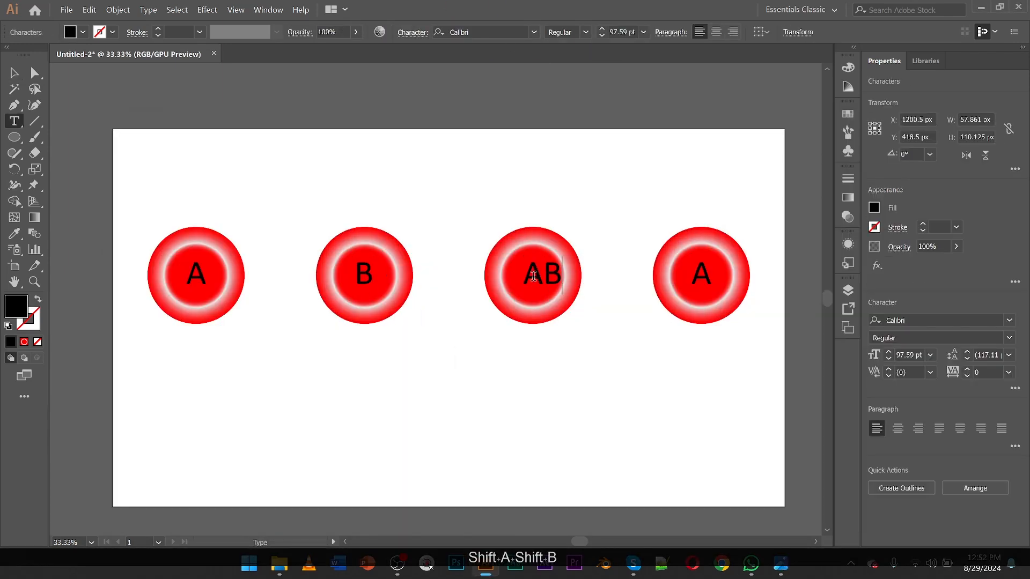
double_click(701, 275)
key("BackSpace")
type("O")
key("Escape")
- Centre the AB label horizontally on the third circle
left_click_drag(488, 209, 542, 287)
left_click(451, 33)
left_click(449, 166)
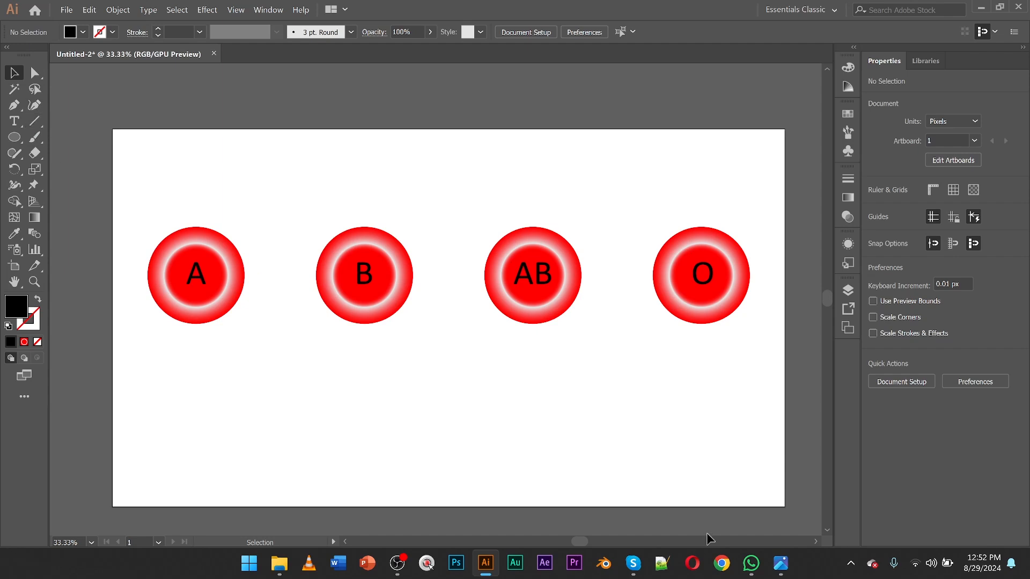
- Check the reference image and draw a black vertical line about 67 px long across the top edge of the A circle
left_click(781, 563)
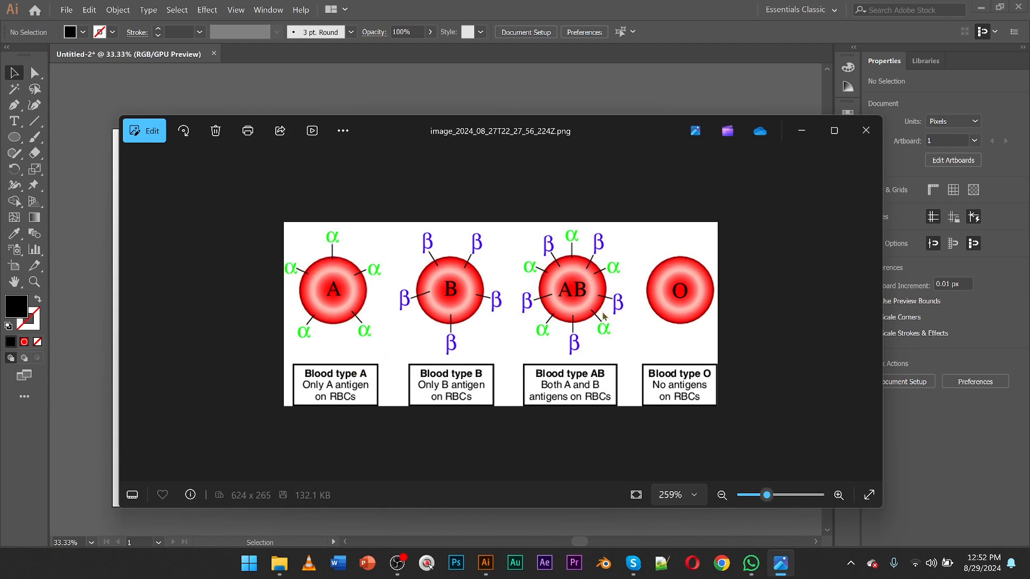
left_click(801, 130)
key("backslash")
left_click_drag(197, 203, 196, 237)
key("v")
left_click(277, 210)
left_click(197, 223)
left_click(36, 323)
left_click(11, 342)
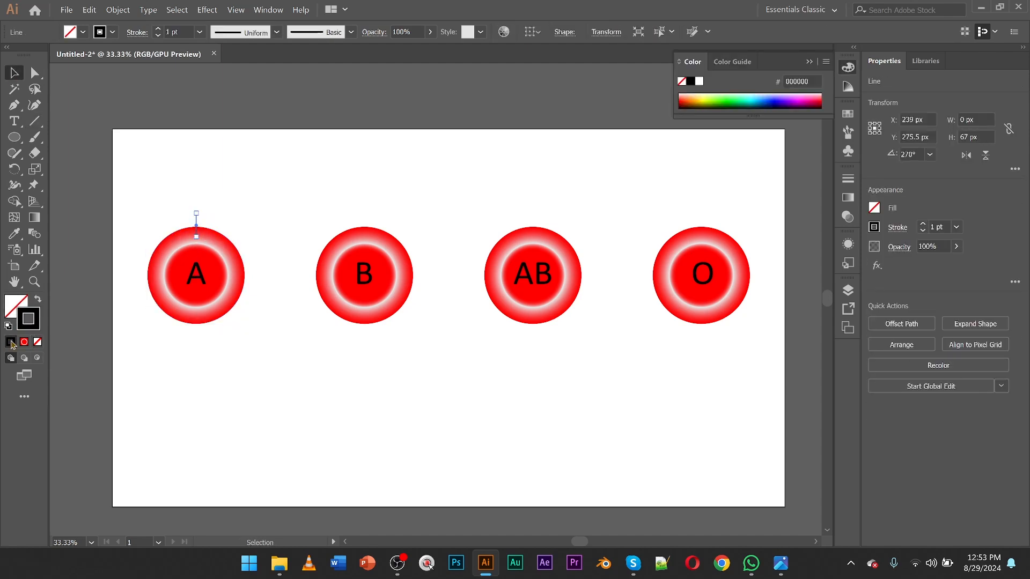
- Set the line's stroke weight to 2 pt and shorten the line to about 52 px
left_click(158, 29)
left_click(229, 178)
left_click(197, 221)
left_click(233, 213)
left_click_drag(196, 237, 196, 216)
left_click(196, 219)
left_click(235, 202)
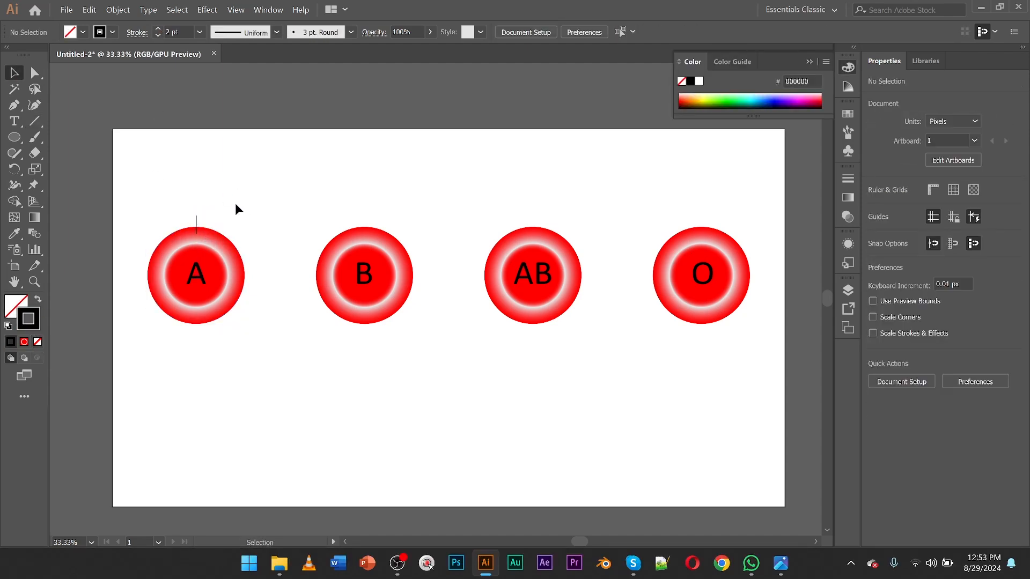
- Show the rulers, add vertical and horizontal guides crossing at the A circle's centre, and lock the guides
left_click(196, 220)
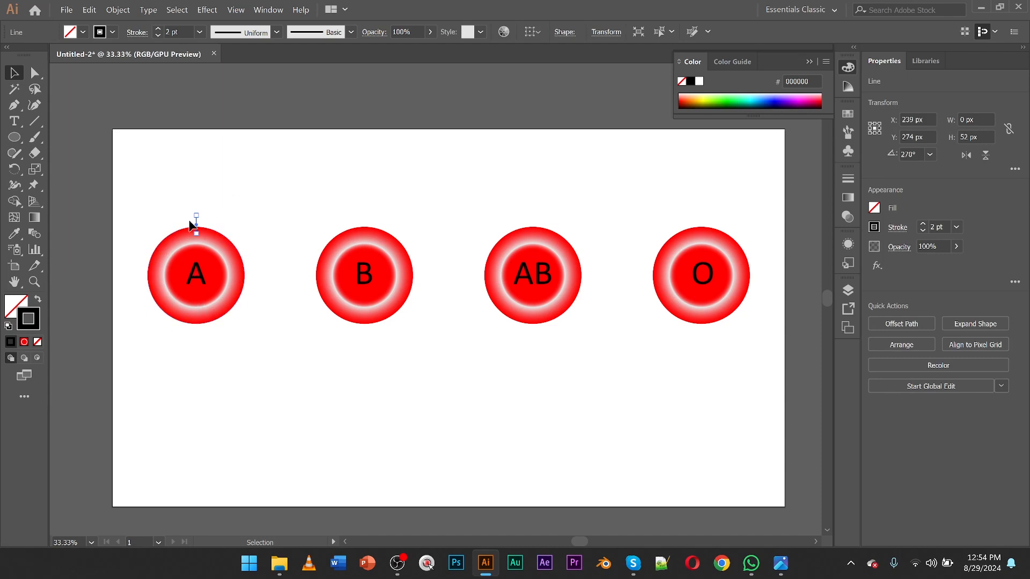
left_click(14, 170)
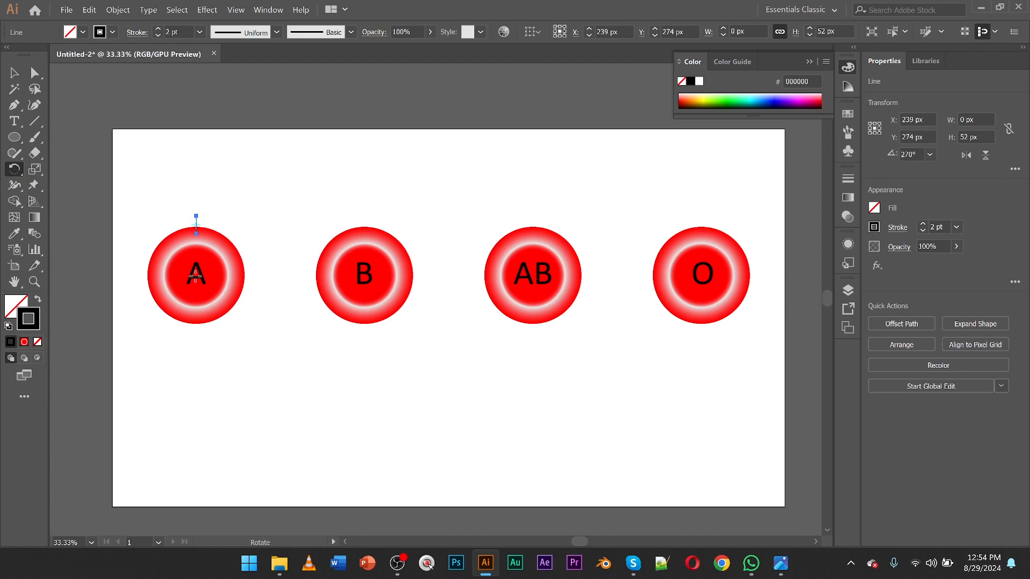
left_click(15, 73)
left_click(197, 314)
key("ctrl+r")
left_click_drag(210, 69, 245, 276)
left_click(215, 306)
left_click_drag(54, 322, 197, 324)
right_click(262, 273)
left_click(300, 355)
left_click_drag(255, 176, 231, 184)
- Copy the antigen line around the A circle's centre at 72° intervals to make five evenly spaced lines
left_click(196, 228)
key("r")
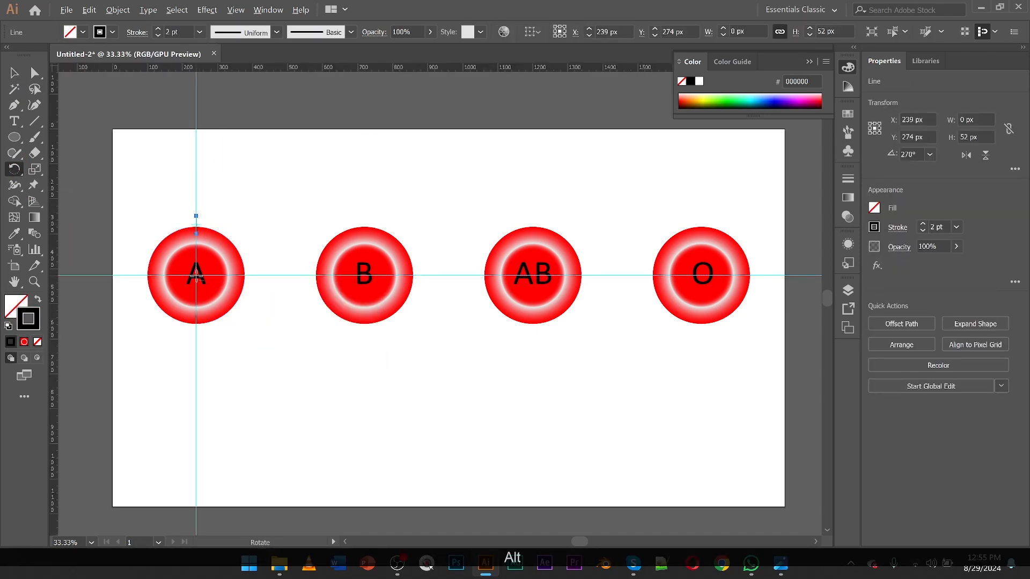
scroll(198, 274, "up", 3)
left_click(190, 279, "alt")
double_click(648, 228)
type("72")
left_click(579, 279)
left_click(603, 306)
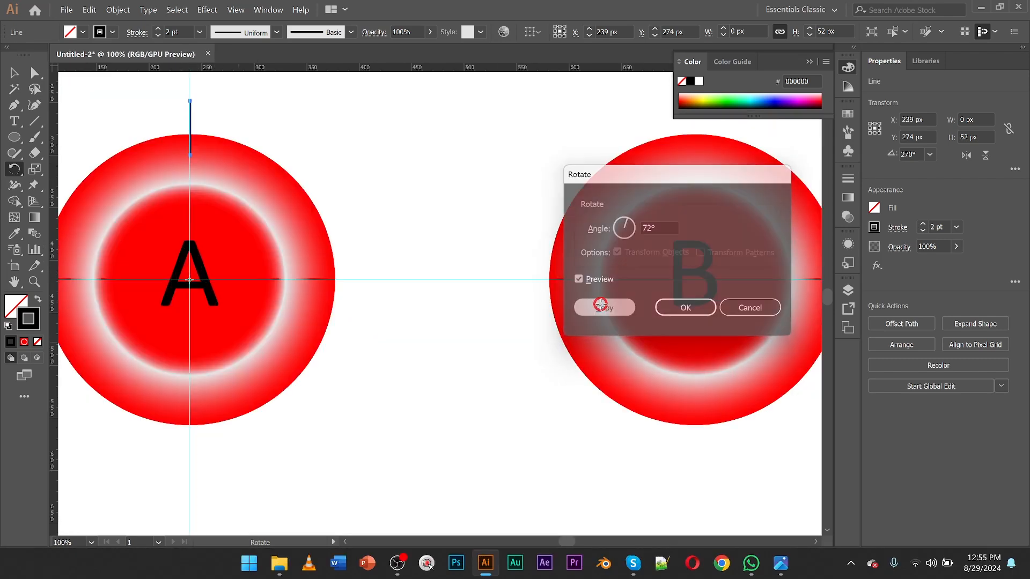
key("ctrl+d")
key("ctrl+d")
key("ctrl+d")
- Select the A circle's five lines and copy them around the B and AB circles
scroll(594, 231, "down", 1)
scroll(460, 245, "down", 2)
key("v")
left_click(349, 284, "shift")
left_click(305, 284, "shift")
left_click(292, 243, "shift")
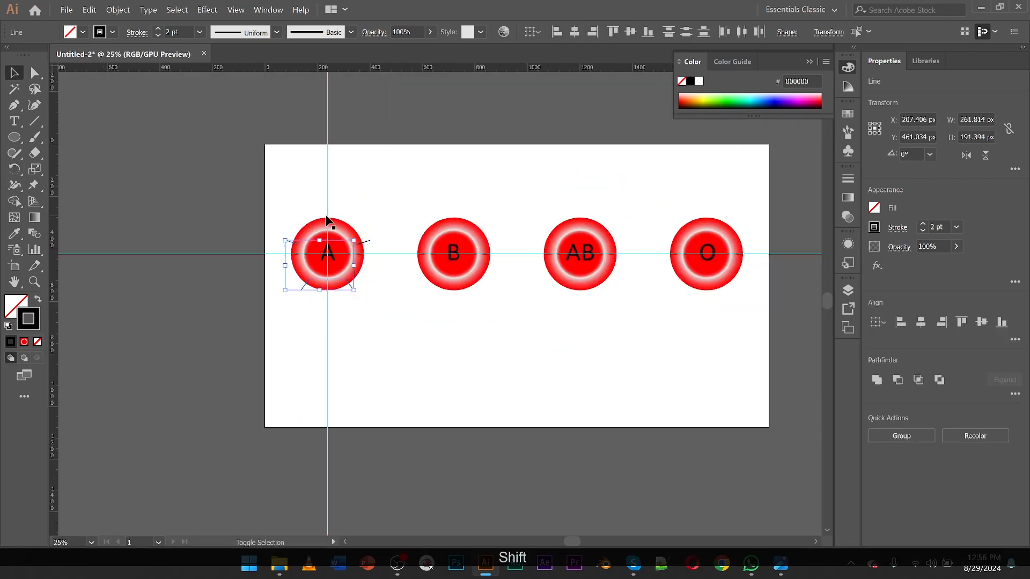
left_click(328, 214, "shift")
left_click_drag(365, 243, 490, 248)
key("ctrl+d")
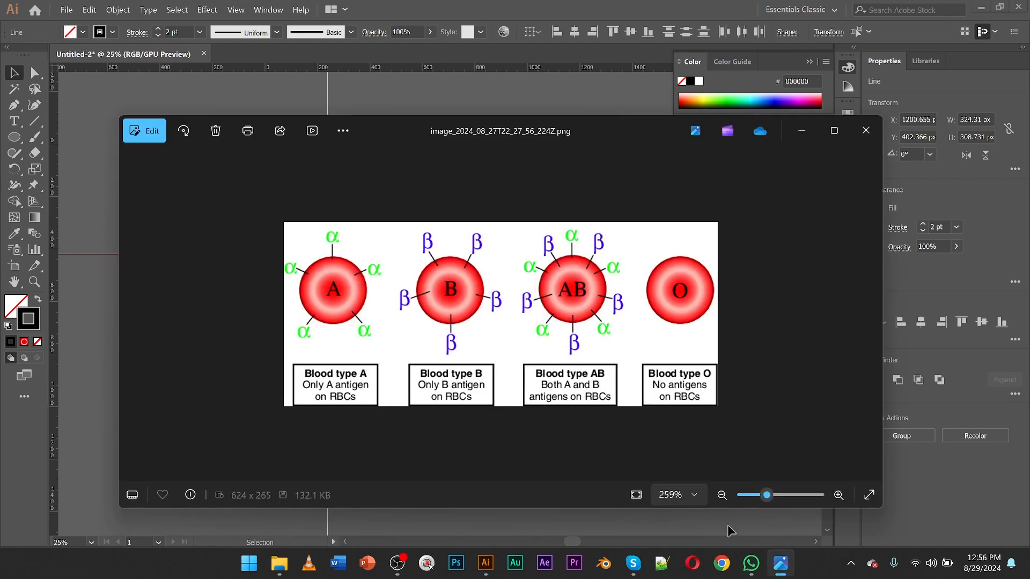
- Add a vertical guide through the centre of the AB circle
left_click(590, 286)
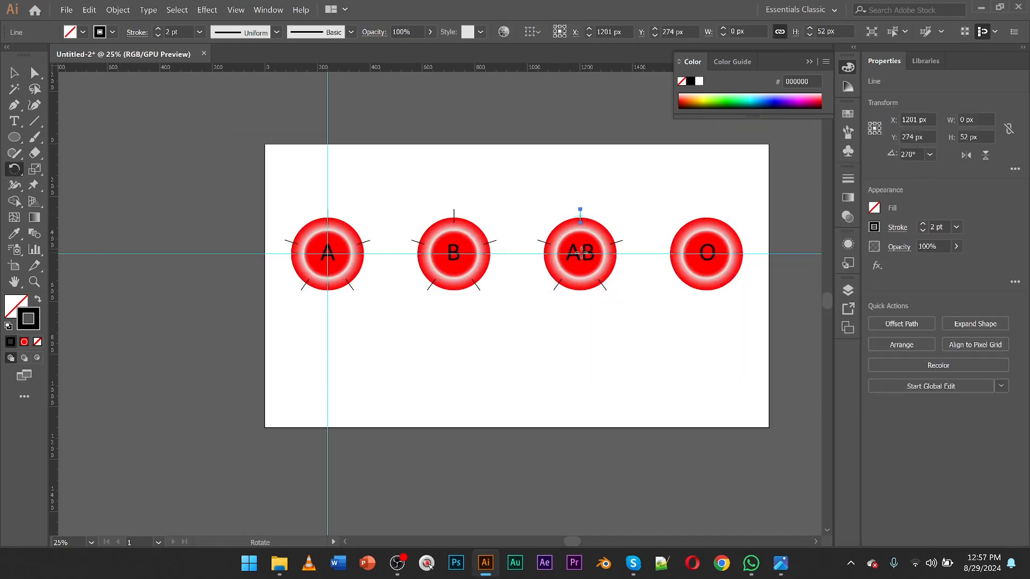
left_click_drag(53, 306, 580, 306)
scroll(572, 323, "up", 1)
scroll(572, 323, "up", 3)
- Make a copy of the AB circle's top line rotated 36° about the circle's centre and lengthen the copy outward
left_click(593, 158)
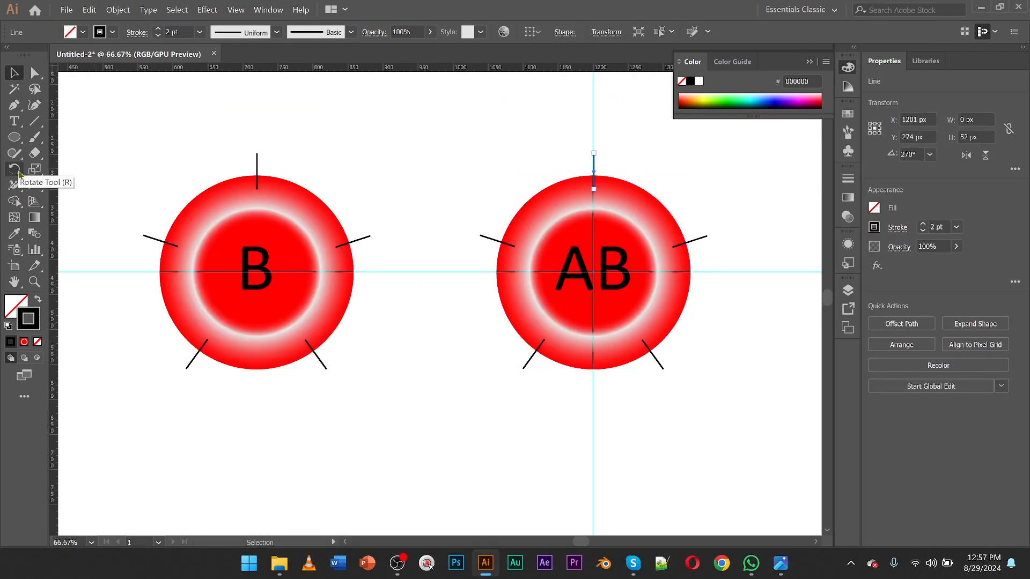
left_click(14, 170)
left_click(593, 272, "alt")
type("36")
left_click_drag(655, 175, 744, 179)
left_click(670, 285)
left_click(670, 286)
left_click(695, 312)
left_click(14, 73)
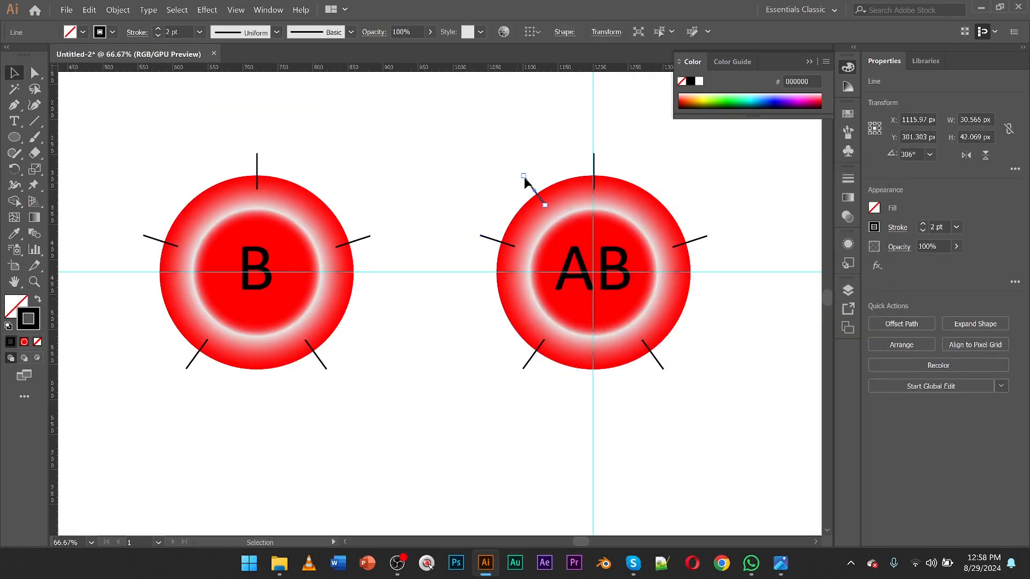
left_click_drag(523, 176, 518, 168)
- Copy the longer line around the AB circle's centre at 360/5 degree intervals to make five long lines
left_click(14, 169)
left_click(593, 272, "alt")
type("360/5")
left_click(694, 312)
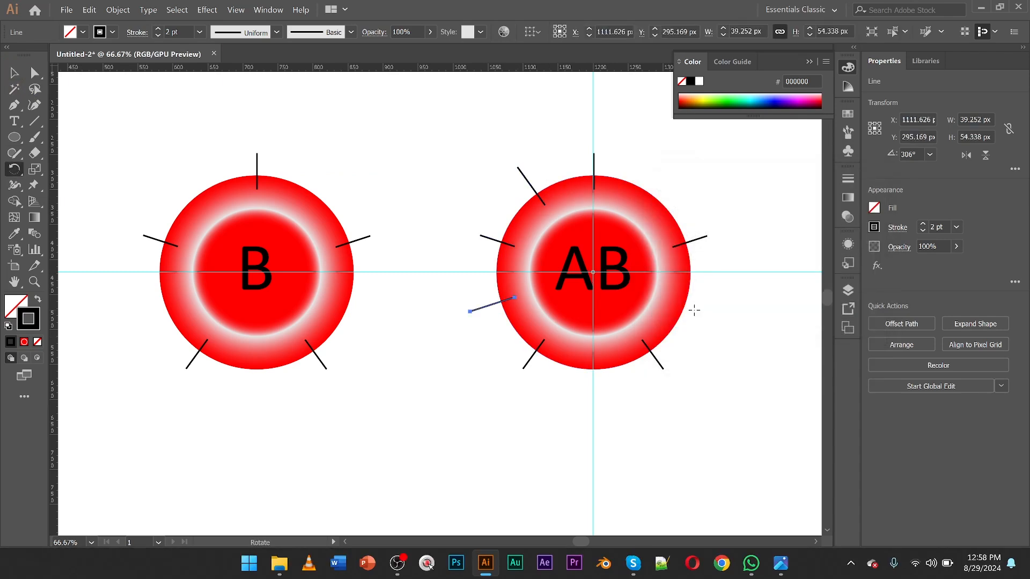
key("ctrl+d")
key("ctrl+d")
key("ctrl+d")
- Close the reference image and group the circles with their letters and lines, undoing the accidental move
scroll(488, 409, "down", 1)
scroll(488, 410, "down", 3)
key("alt+Tab")
left_click(866, 130)
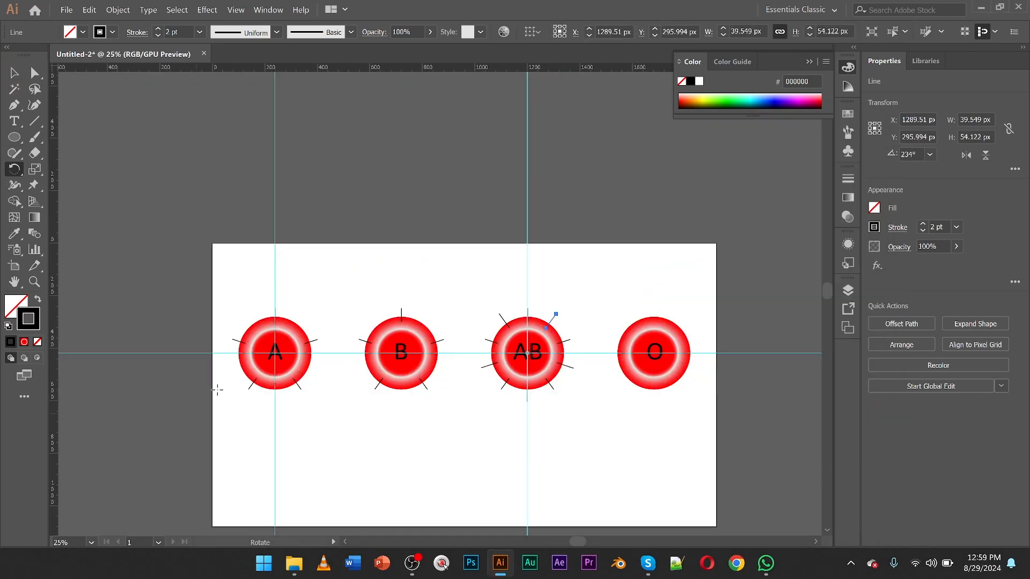
left_click(14, 73)
left_click_drag(746, 279, 163, 421)
key("ctrl+g")
left_click(164, 420)
left_click_drag(389, 342, 396, 336)
key("ctrl+z")
left_click(288, 436)
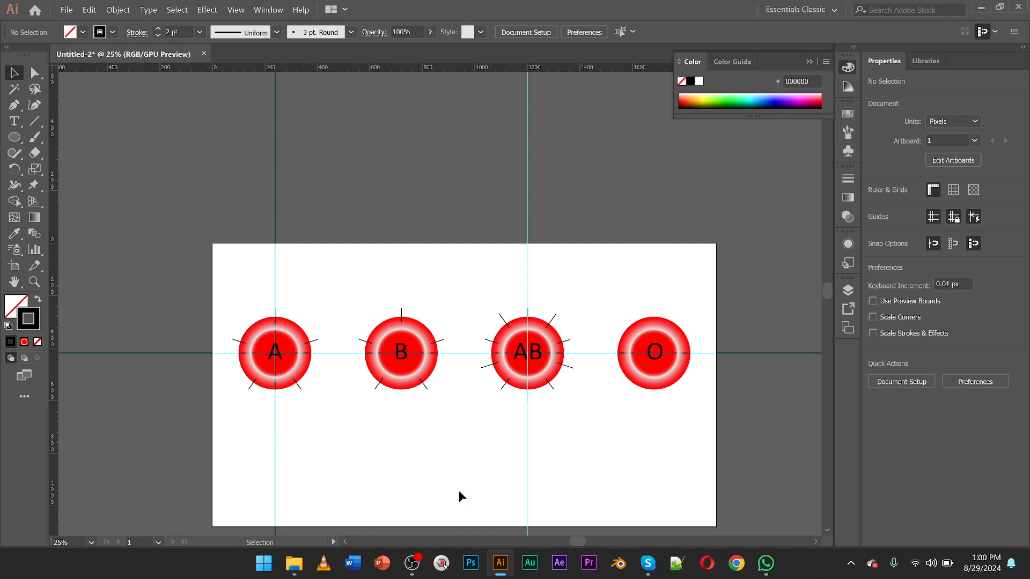
- Draw a rectangle about 303 by 139 px below the A circle near the artboard's lower edge
key("m")
left_click_drag(235, 481, 314, 518)
key("v")
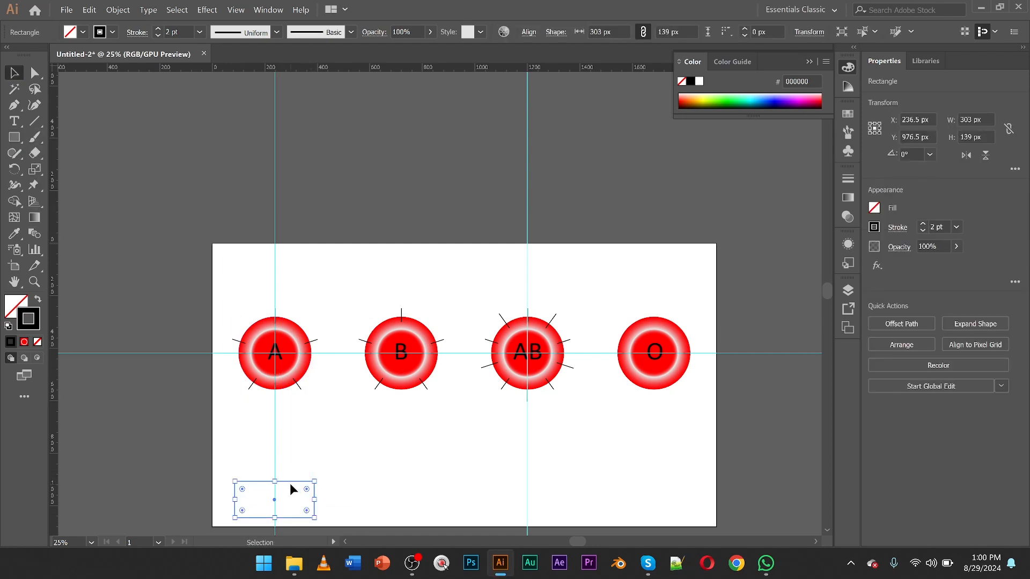
- Move the rectangle below the A circle up to Y 927.5 px and consult the reference image
key("Up")
key("Up")
key("Up")
key("Up")
key("Up")
key("Up")
key("Up")
key("Up")
key("Up")
key("Up")
key("Up")
key("Up")
key("Up")
key("Up")
key("Up")
key("Up")
key("Up")
key("Up")
key("Up")
key("Up")
left_click(294, 563)
double_click(215, 128)
scroll(262, 314, "up", 3)
left_click(724, 47)
left_click(279, 563)
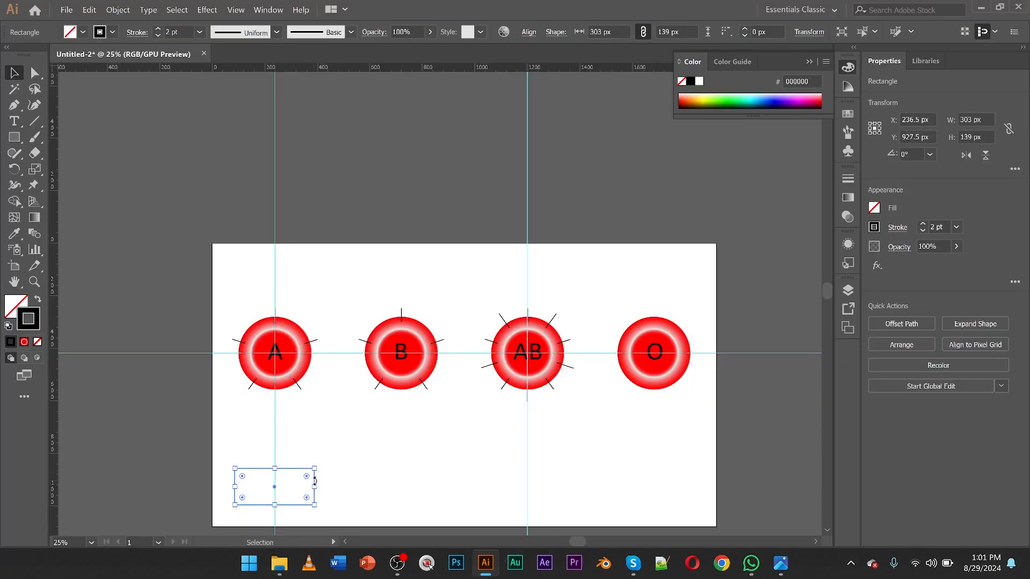
- Enlarge the rectangle to about 399 by 183 px and set its stroke to 4 pt
left_click_drag(315, 469, 453, 463)
left_click(374, 461)
left_click(326, 472)
left_click(158, 28)
left_click(158, 29)
- Copy the rectangle sideways at equal spacing to make four boxes, one beneath each circle
left_click(339, 457)
key("ctrl+d")
key("ctrl+d")
left_click(419, 428)
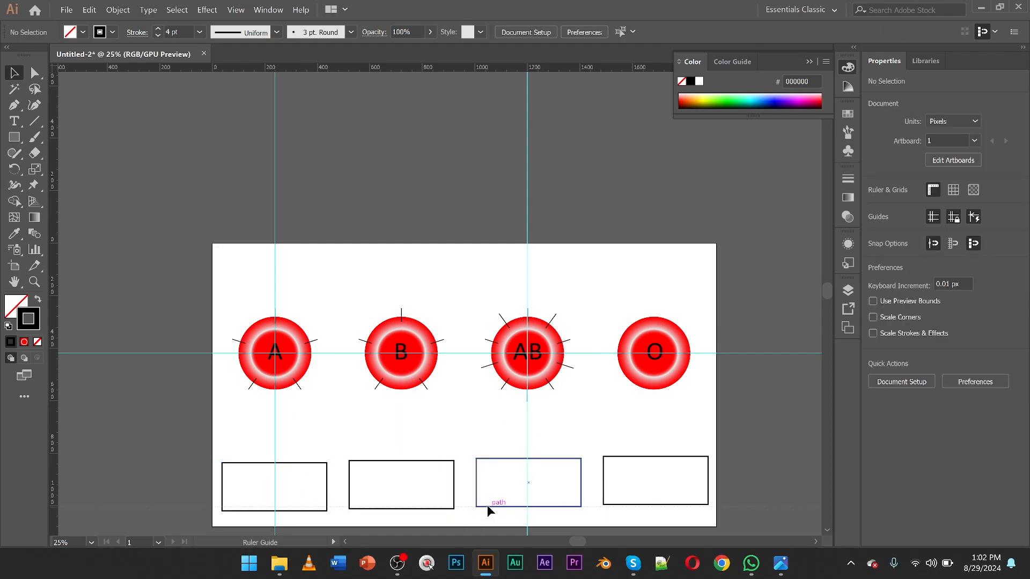
- Place a horizontal guide along the A box's bottom edge and lower the B box onto it
left_click_drag(488, 506, 486, 511)
left_click(455, 476)
key("Down")
key("Down")
key("Down")
key("Down")
key("Down")
key("Down")
key("Down")
- Lower the box beneath the AB circle until its bottom edge meets the horizontal guide
left_click(493, 458)
key("Down")
key("Down")
key("Down")
key("Down")
key("Down")
key("Down")
key("Down")
key("Down")
key("Down")
key("Down")
key("Down")
key("Down")
key("Down")
key("Down")
key("Down")
- Lower the box beneath the O circle onto the horizontal guide so that all four boxes line up
left_click(603, 467)
key("Down")
key("Down")
key("Down")
key("Down")
key("Down")
key("Down")
key("Down")
key("Down")
key("Down")
key("Down")
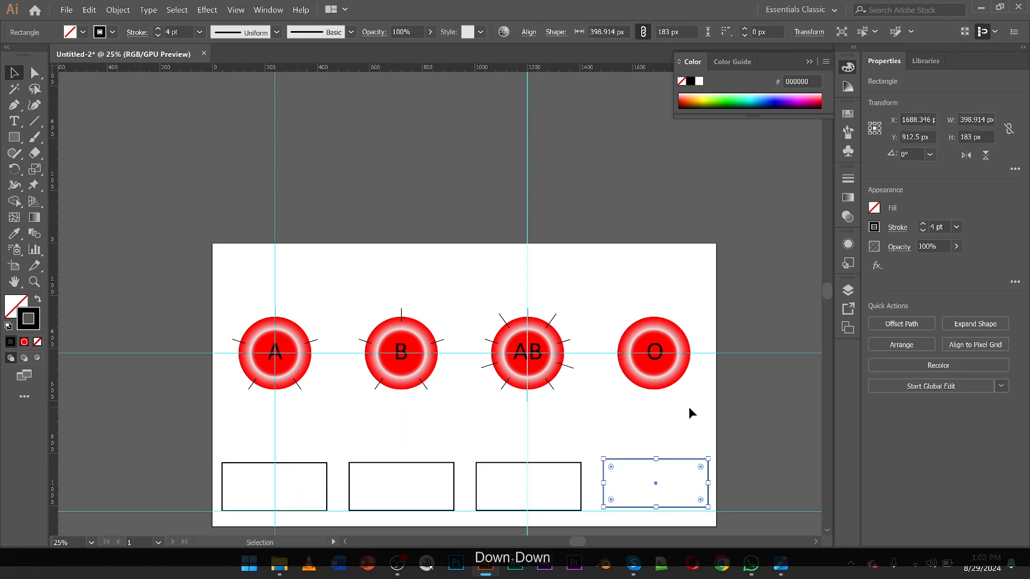
key("Down")
key("Down")
key("Down")
key("Down")
key("Down")
key("Down")
key("Down")
key("Down")
key("Down")
key("Down")
key("Down")
key("Down")
key("Down")
left_click_drag(758, 431, 285, 483)
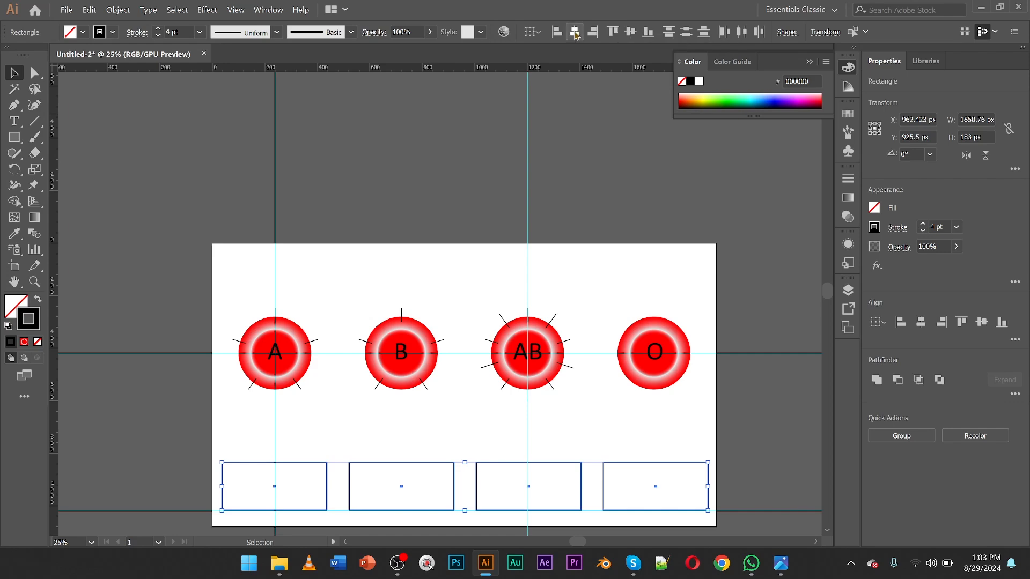
left_click(766, 422)
- Place the reference image above the artboard and group it with a black rectangle that covers its blood cells
left_click(280, 564)
left_click_drag(257, 161, 402, 173)
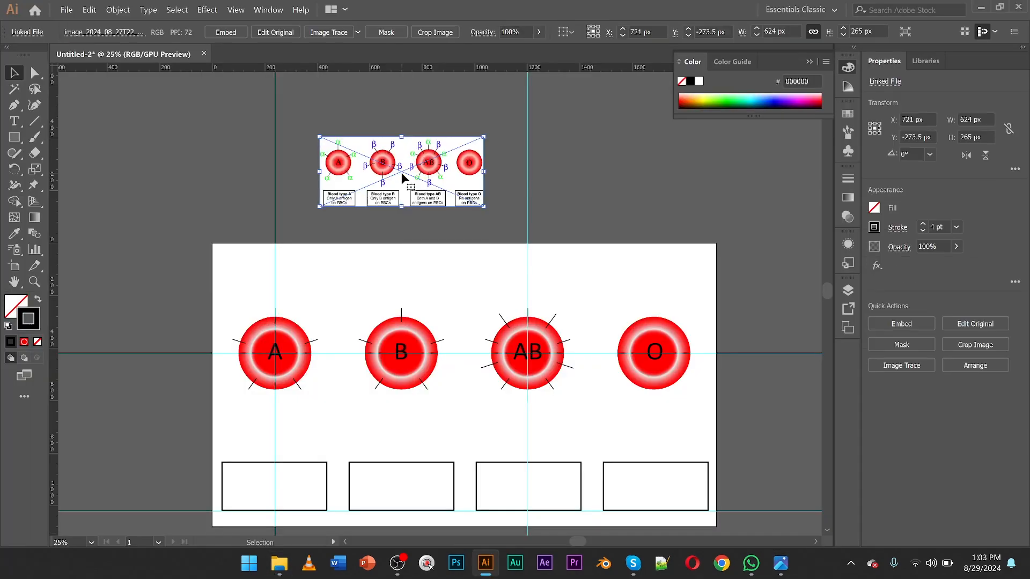
left_click(15, 137)
mouse_move(311, 123)
left_mouse_down()
mouse_move(496, 188)
mouse_move(615, 251)
left_mouse_up()
left_click(71, 32)
left_click(40, 51)
left_click(15, 73)
left_click(382, 202, "shift")
key("ctrl+g")
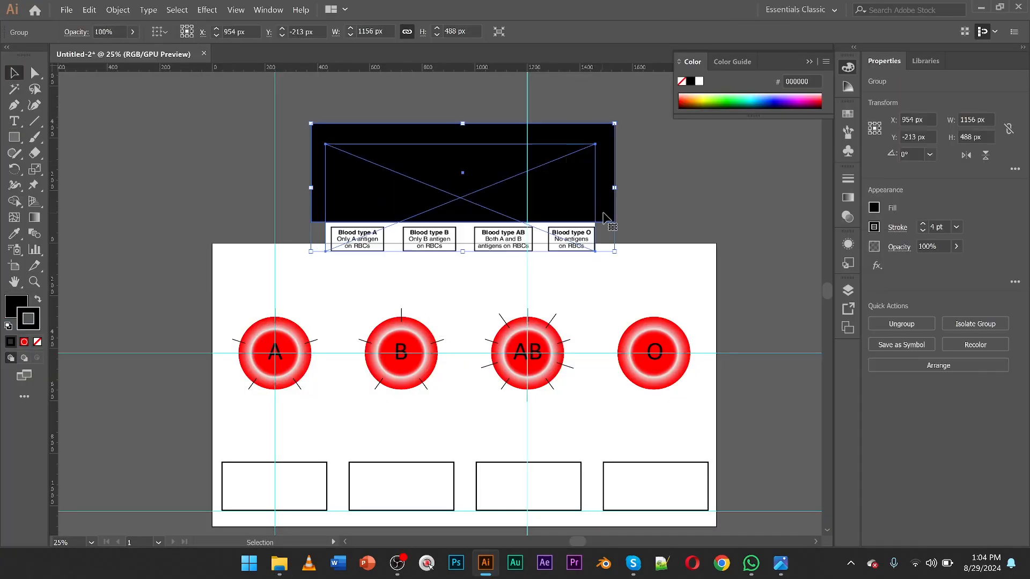
- Add the text "Blood type A" in 100 pt Calibri between the A circle and its box
key("t")
left_click(187, 423)
key("BackSpace")
type("Blood ty")
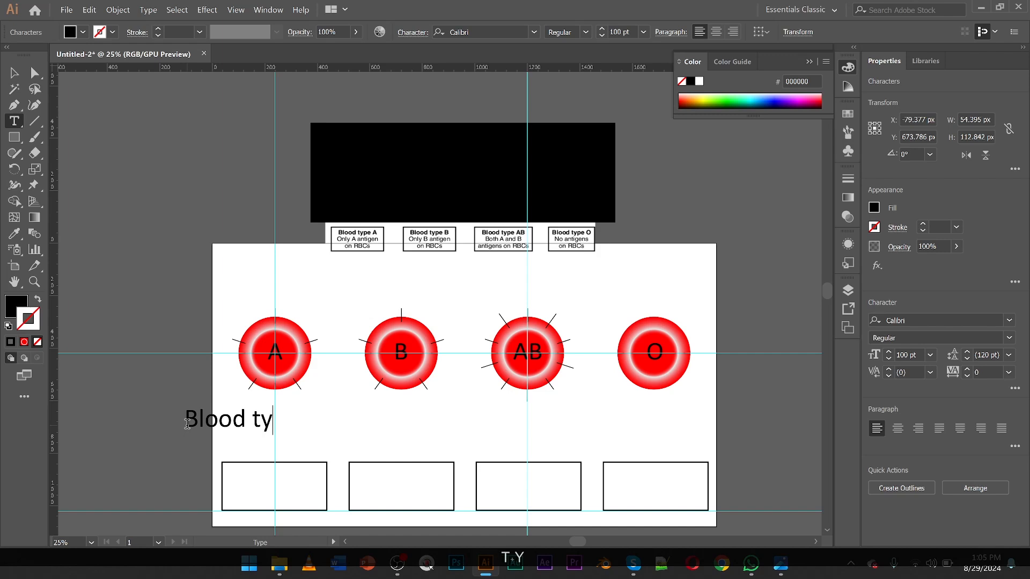
type("pe A")
left_click(14, 73)
- Copy the "Blood type A" line below itself and change the copy to "Only A antigen" in the Light style
left_click_drag(263, 422, 265, 444)
key("ctrl+z")
scroll(263, 423, "down", 2)
left_click_drag(258, 369, 257, 397)
double_click(256, 395)
key("Delete")
key("Delete")
key("Delete")
key("Delete")
key("Delete")
key("Delete")
key("BackSpace")
key("BackSpace")
key("BackSpace")
key("BackSpace")
key("BackSpace")
key("BackSpace")
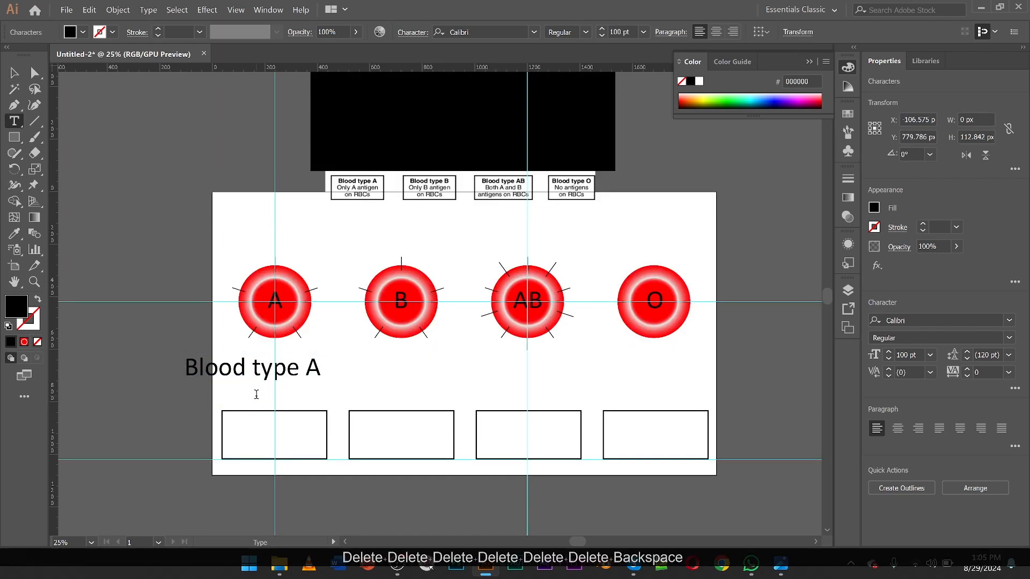
type("Only A antigen")
key("ctrl+a")
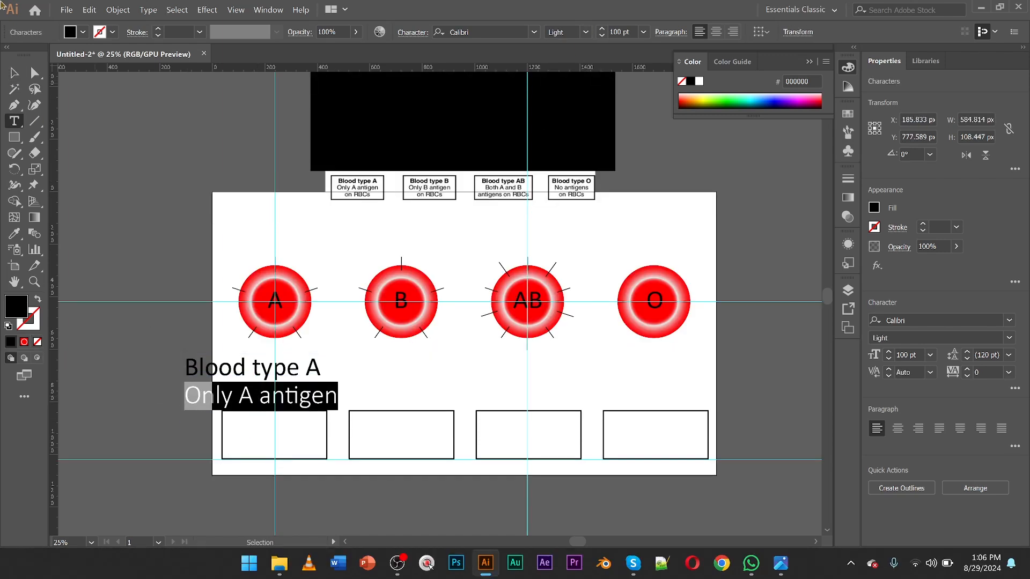
- Copy the "Only A antigen" line below itself and replace the copy's text with "OnRBCs"
left_click(15, 73)
left_click_drag(264, 400, 263, 427)
double_click(263, 427)
key("ctrl+a")
key("BackSpace")
type("On ")
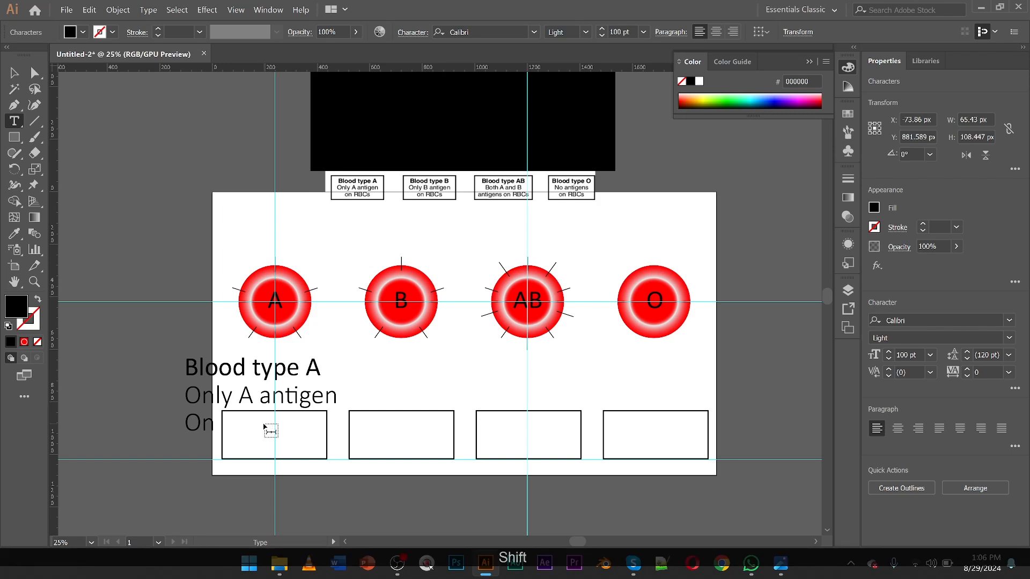
type("RBCs")
- Centre-align the paragraphs of the three caption lines for blood type A
left_click(15, 73)
left_click(227, 372, "shift")
left_click(228, 397, "shift")
left_click(716, 33)
- Move the three caption lines over the A box and set the two lower lines to 90 pt
left_click(231, 393)
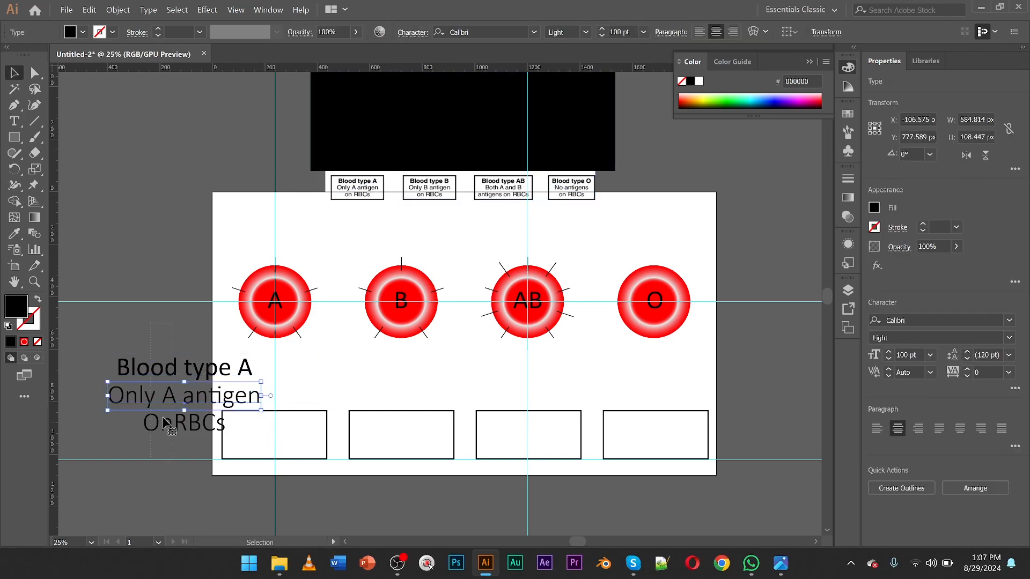
left_click_drag(163, 420, 254, 457)
left_click(257, 436)
left_click(263, 459, "shift")
left_click(621, 33)
type("90")
- Scale the three caption lines to about 325 by 168 px and position them inside the A box
left_click(257, 407)
left_click(259, 439, "shift")
left_click_drag(345, 474, 318, 435)
key("Down")
key("Down")
key("Down")
key("Down")
key("Down")
key("Down")
key("Down")
key("Down")
key("Down")
left_click_drag(239, 435, 233, 435)
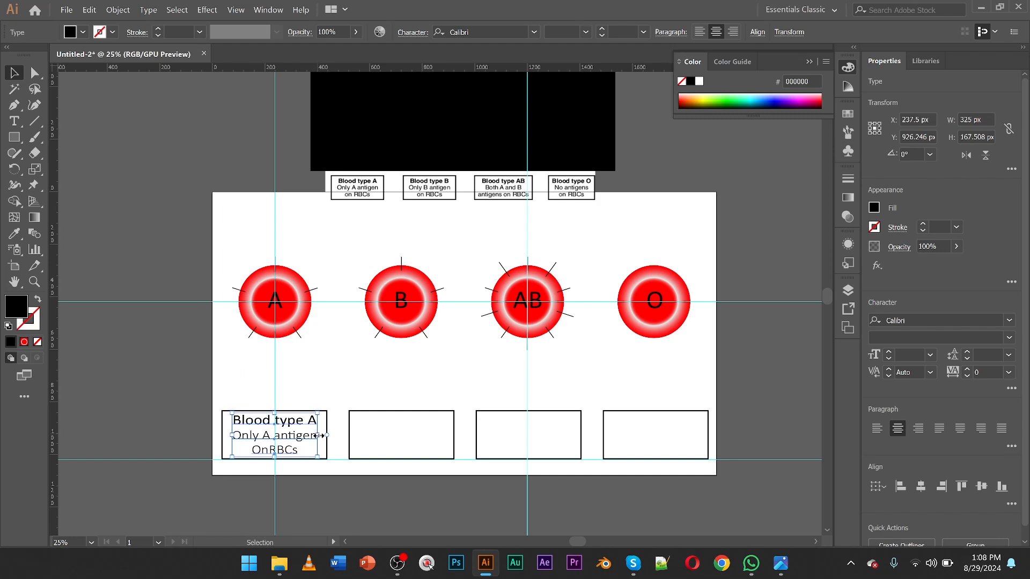
- Copy the three caption lines from the A box into the B box
left_click_drag(295, 436, 420, 435)
left_click(293, 421)
left_click(292, 436, "shift")
left_click(289, 451, "shift")
left_click(327, 426, "shift")
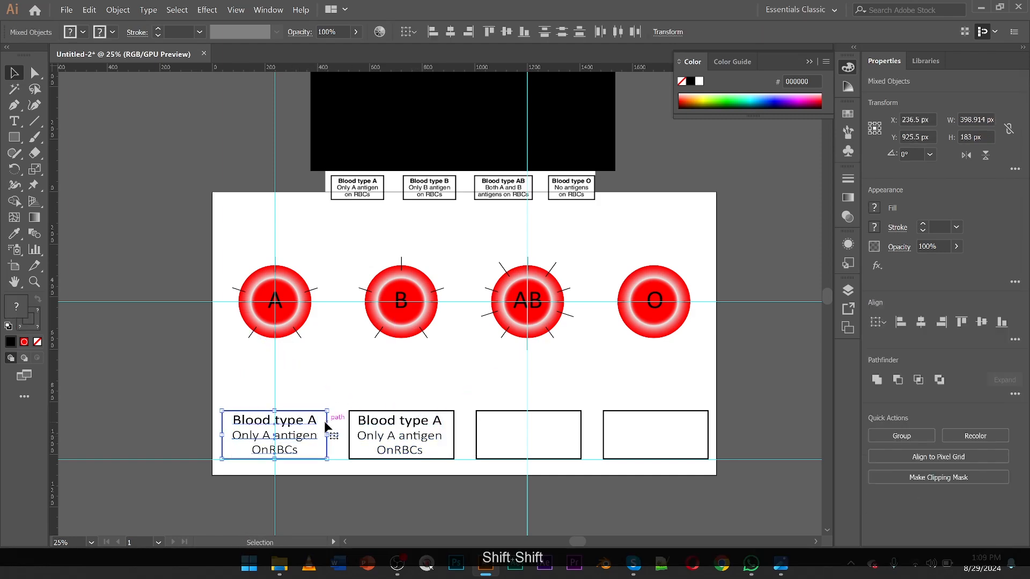
left_click(507, 32)
key("ctrl+z")
key("ctrl+z")
left_click_drag(326, 431, 527, 434)
key("ctrl+d")
key("ctrl+d")
key("ctrl+z")
key("ctrl+z")
left_click(425, 437, "shift")
key("ctrl+z")
- Copy the three caption lines from the B box into the AB and O boxes and centre them horizontally within their boxes
left_click(408, 421, "shift")
left_click_drag(430, 437, 556, 438)
key("ctrl+d")
left_click(528, 421)
left_click(581, 431, "shift")
left_click(654, 421)
left_click(708, 432, "shift")
left_click(453, 32)
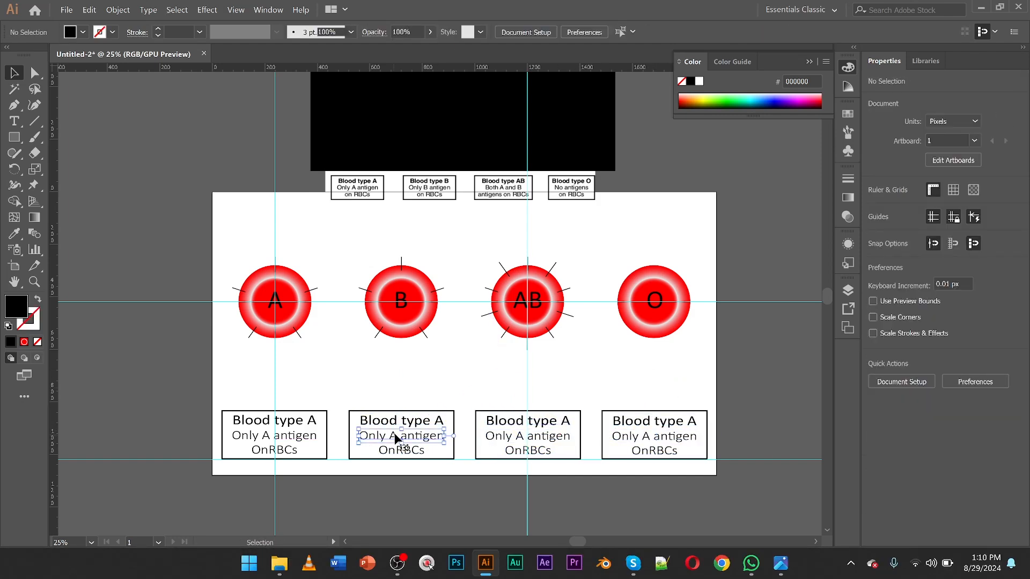
- Change the second box's captions to read "Blood type B" and "Only B antigen"
double_click(396, 436)
key("BackSpace")
type("B")
left_click(443, 421)
key("BackSpace")
type("B")
- Insert the missing space in the boxes' last caption lines so they read "On RBCs"
double_click(270, 450)
left_click(269, 451)
left_click(395, 451)
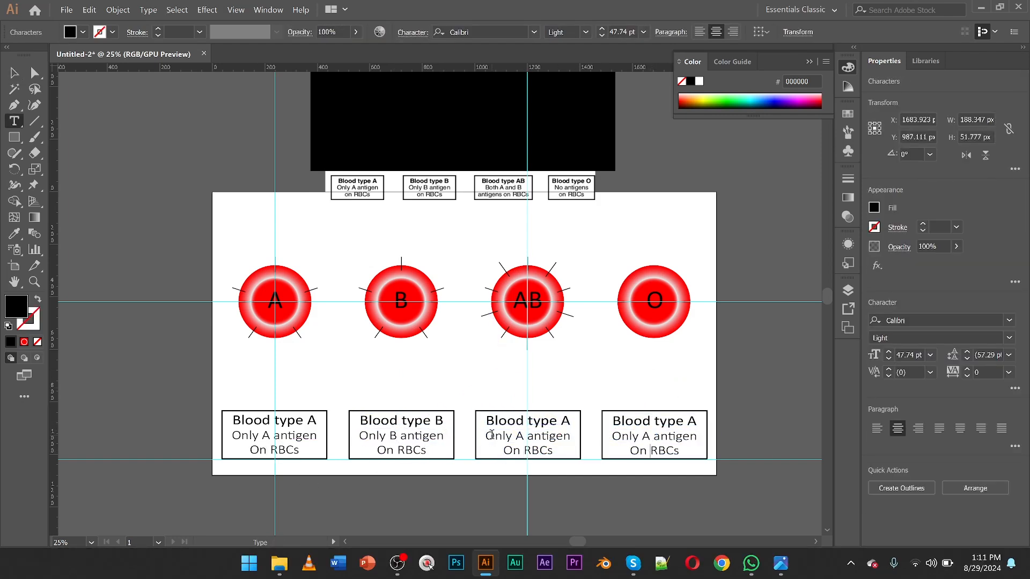
- Rewrite the third box's three caption lines as "Blood type AB", "Both A and B" and "antigens On RBCs"
left_click(570, 422)
type("B")
left_click(571, 437)
key("BackSpace")
key("BackSpace")
key("BackSpace")
key("BackSpace")
key("BackSpace")
key("BackSpace")
key("BackSpace")
key("BackSpace")
key("BackSpace")
key("BackSpace")
key("BackSpace")
key("BackSpace")
key("BackSpace")
key("BackSpace")
type("Both A and B")
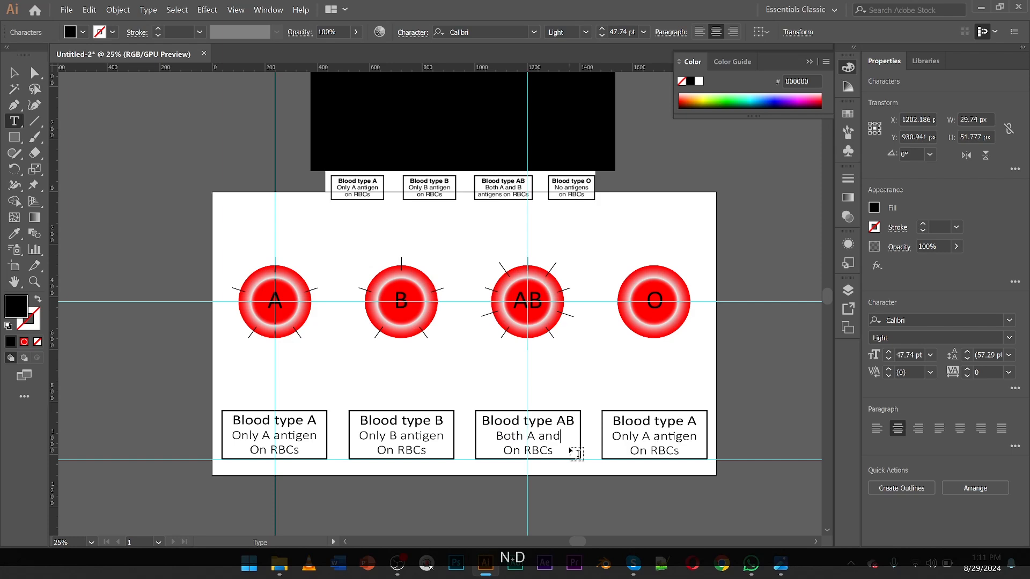
left_click(503, 451)
type("antigens")
- Change the capital O of "On RBCs" to a lowercase "o" in all four boxes
left_click(259, 451)
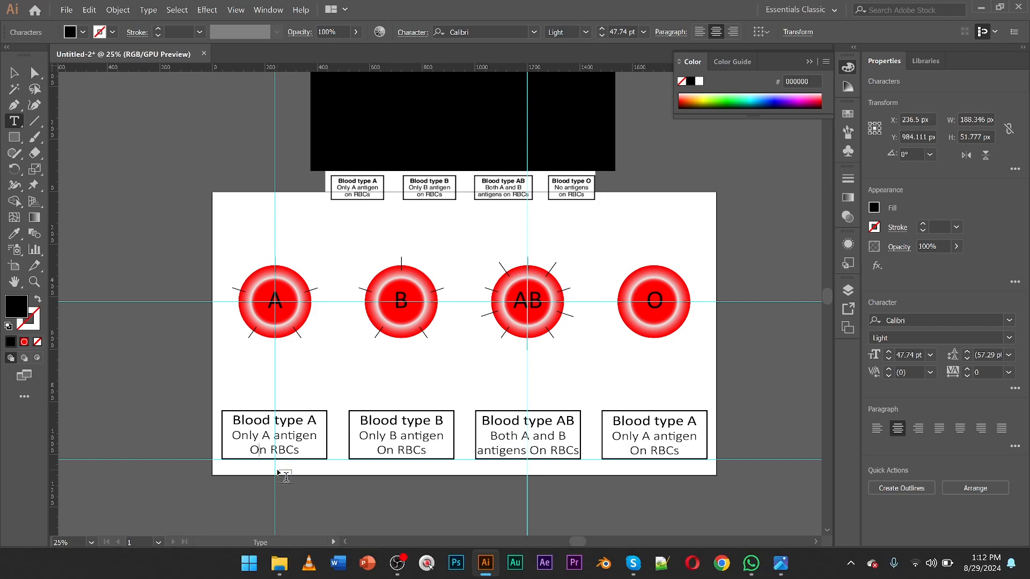
key("BackSpace")
type("o")
left_click(386, 451)
key("BackSpace")
type("o")
left_click(538, 450)
key("BackSpace")
type("o")
left_click(639, 450)
key("BackSpace")
type("o")
- Change the fourth box's first two caption lines to "Blood type O" and "No antigen"
left_click(697, 422)
key("BackSpace")
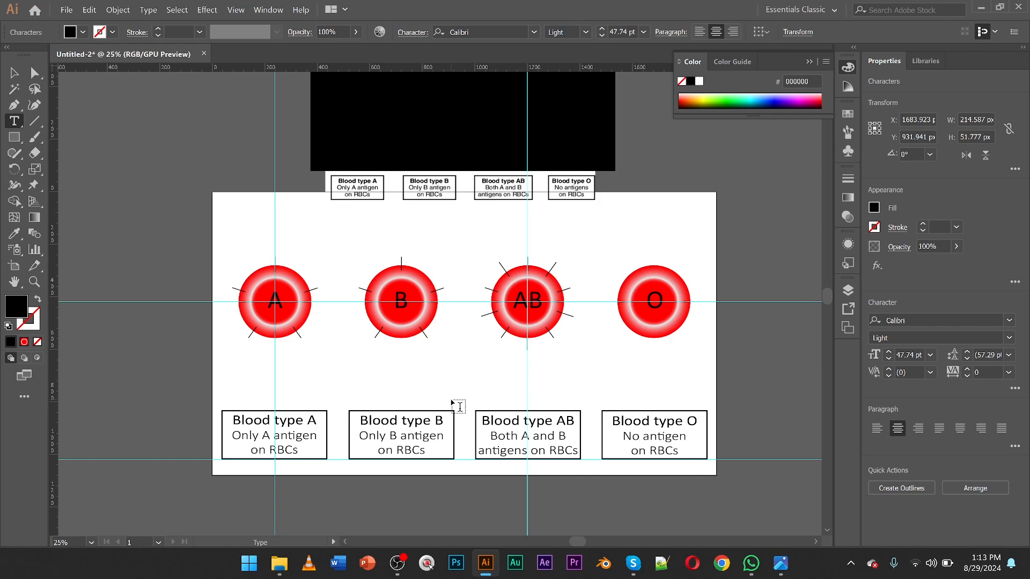
left_click(14, 73)
left_click(461, 360)
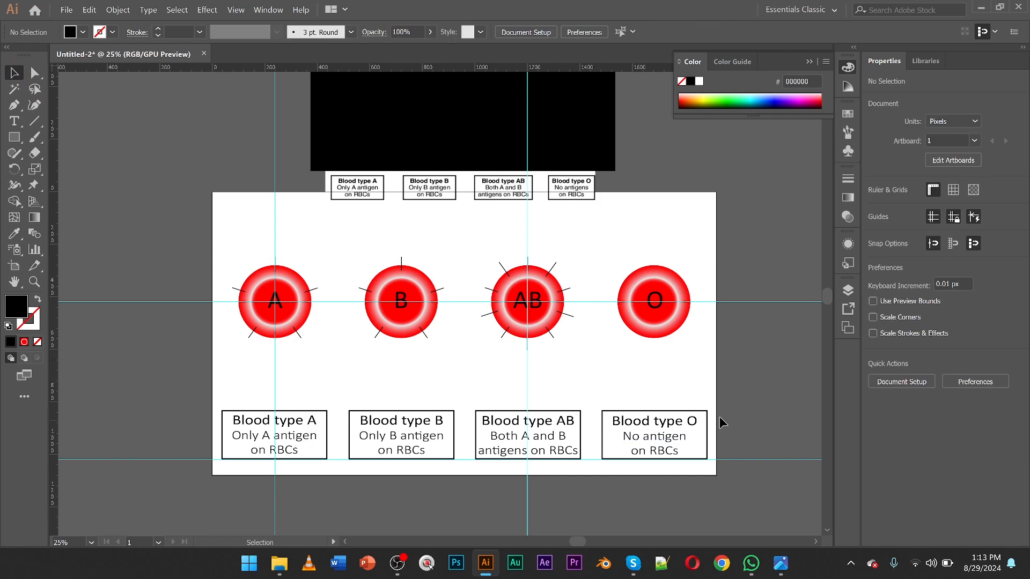
- Group all four boxes together with their caption lines
left_click_drag(147, 476, 214, 461)
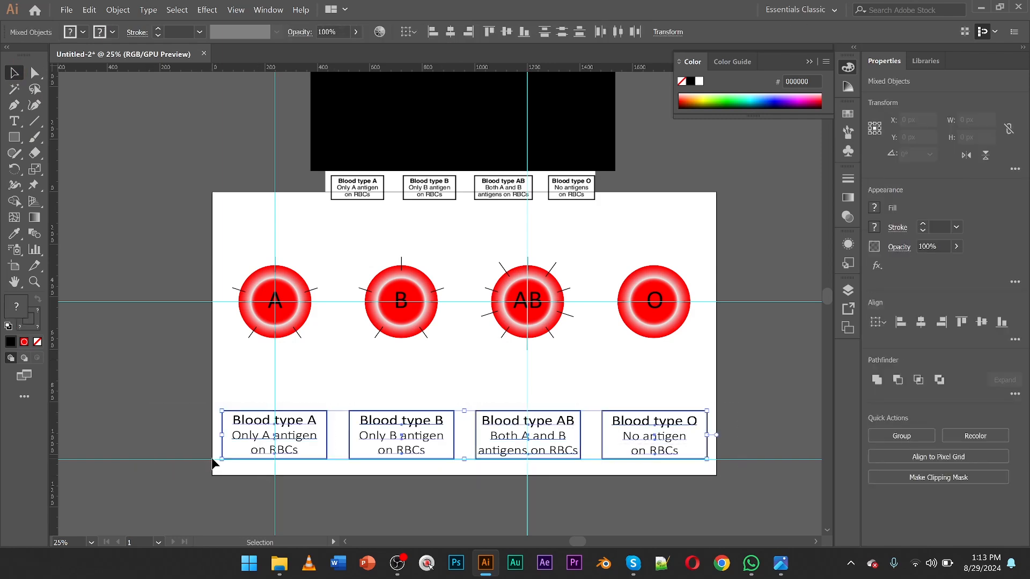
key("ctrl+g")
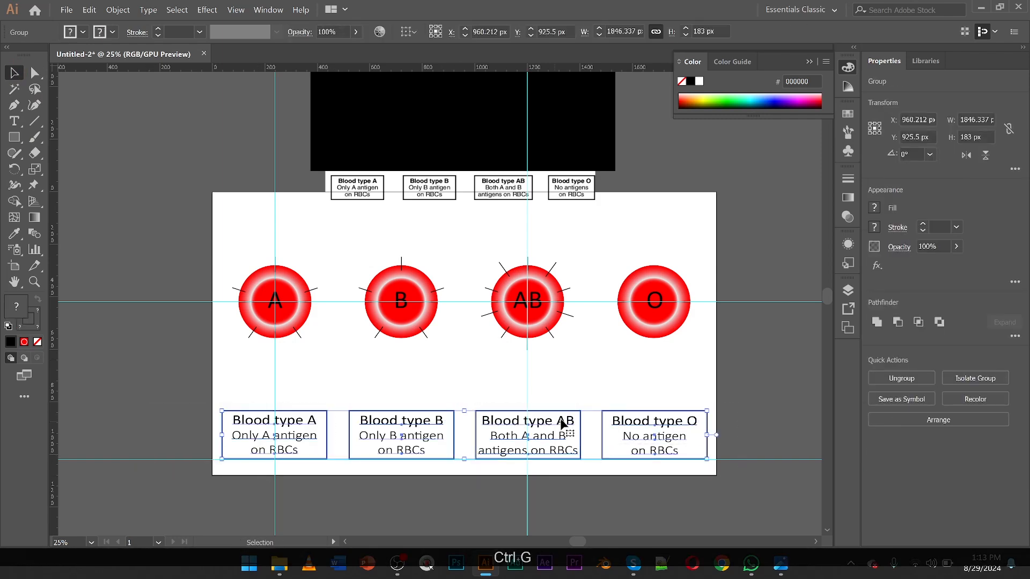
left_click(754, 381)
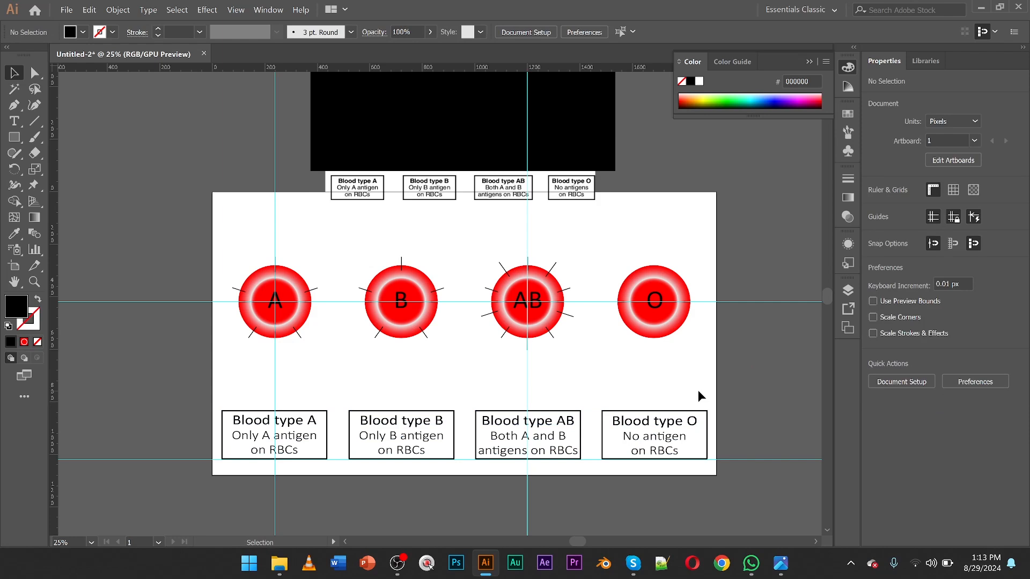
- Check the antigen symbols around the cells in the reference image, and return to the drawing
left_click(662, 438)
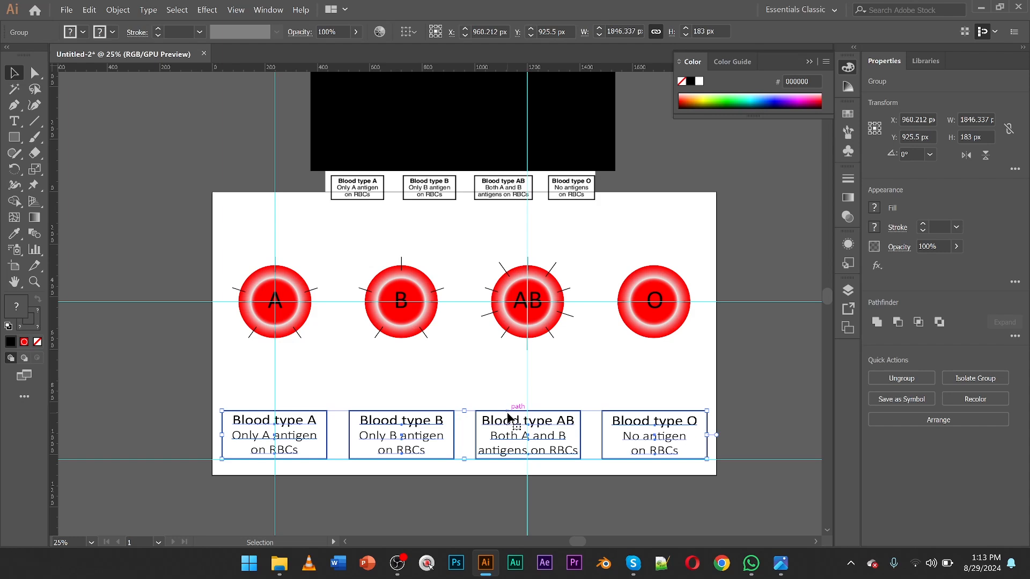
left_click(781, 563)
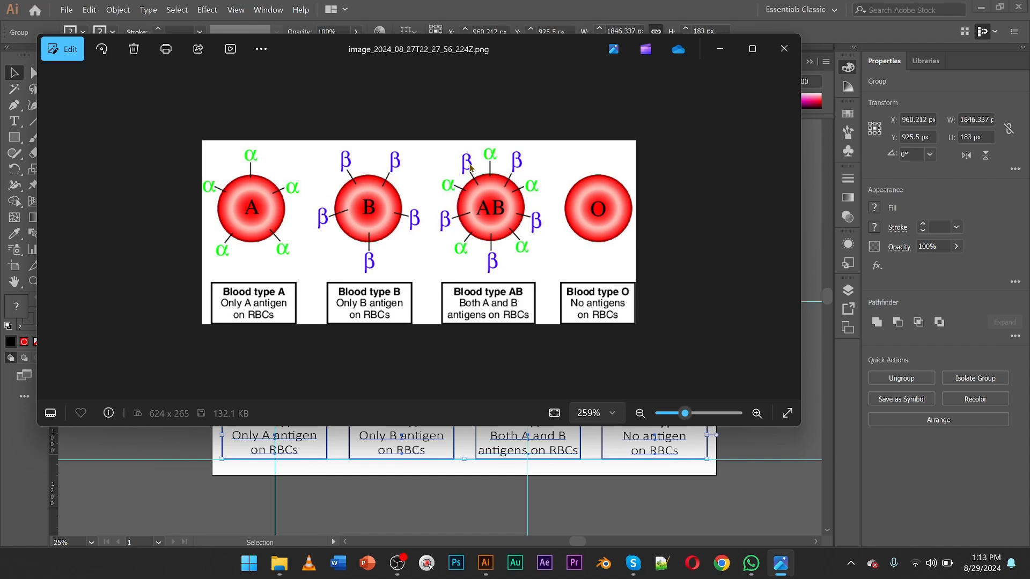
left_click(720, 49)
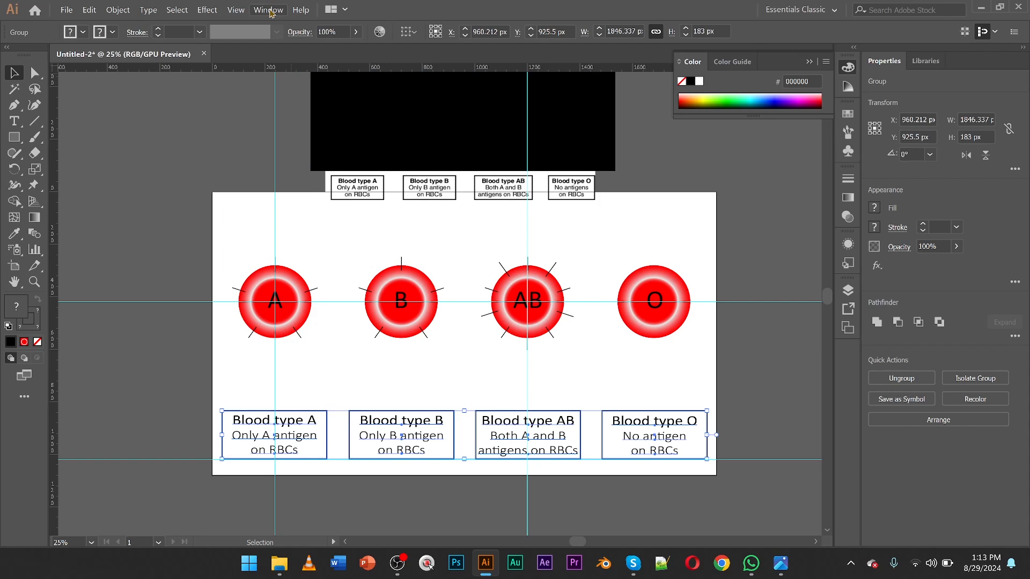
- Place a new text object on the canvas outside the artboard, beside cell A, and clear its placeholder text
left_click(18, 124)
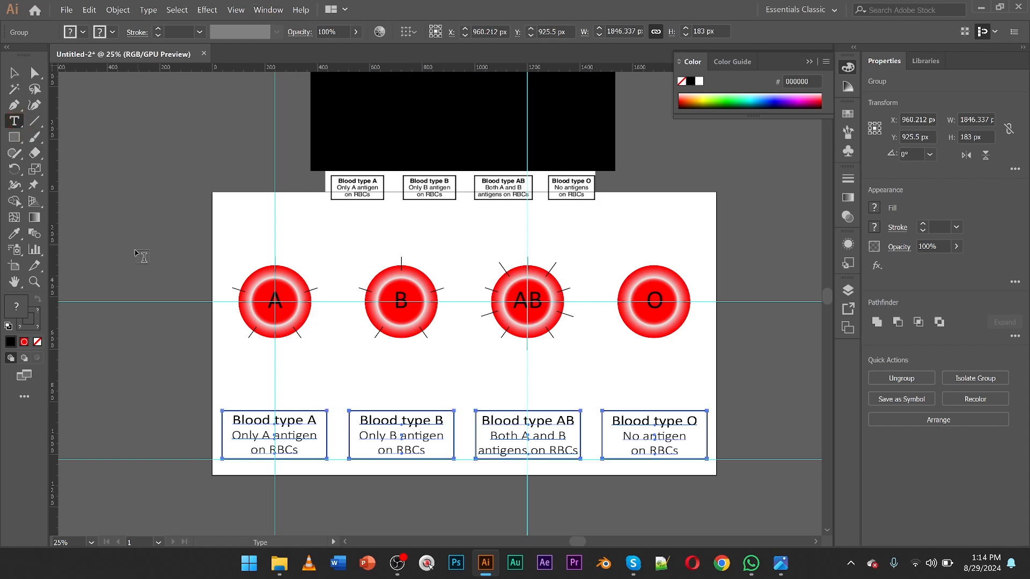
left_click(121, 276)
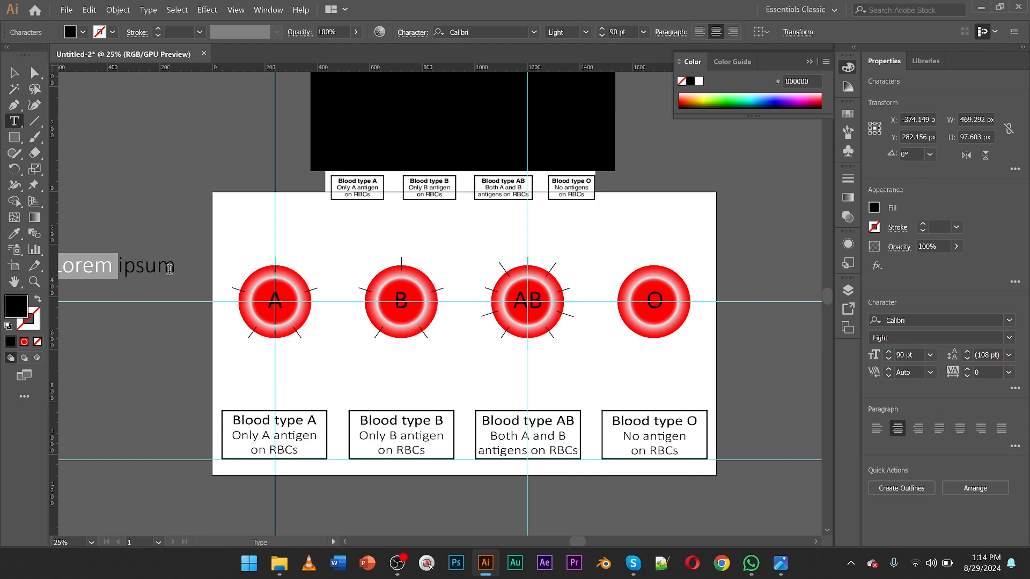
key("Delete")
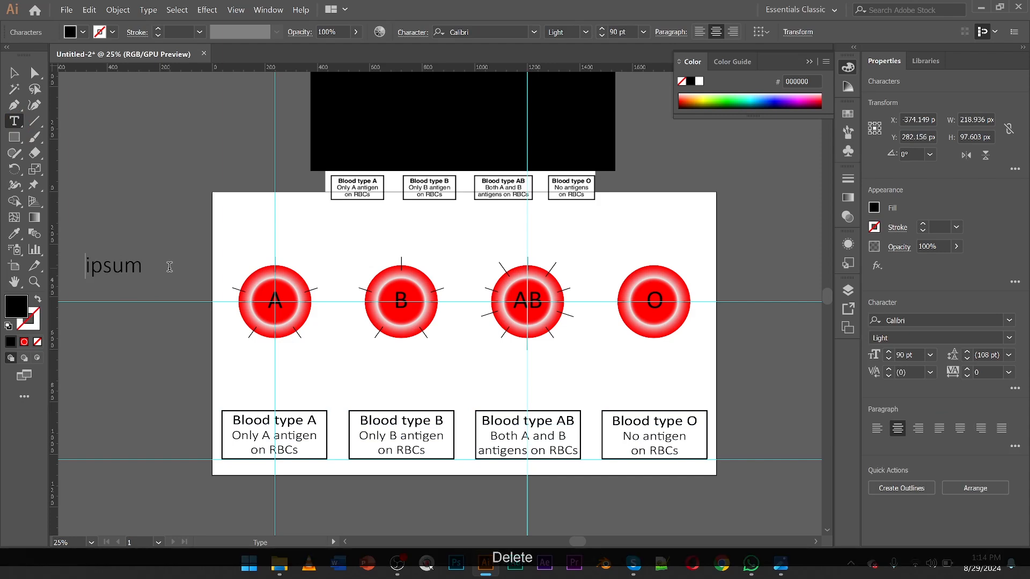
key("Delete")
key("Delete")
key("Delete")
key("Delete")
key("Delete")
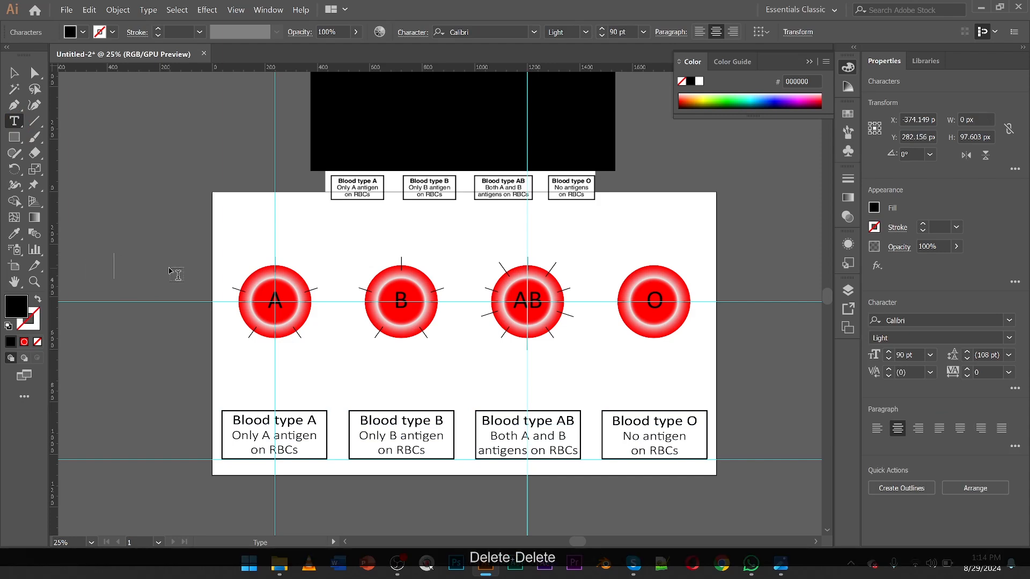
- Open the Glyphs panel and set its font to Cambria Math
left_click(269, 10)
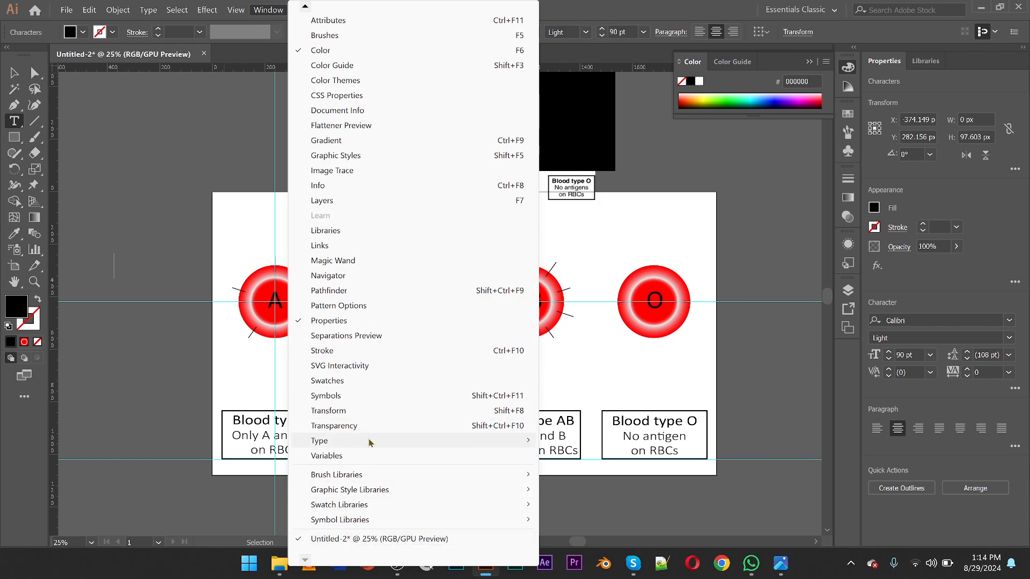
mouse_move(369, 443)
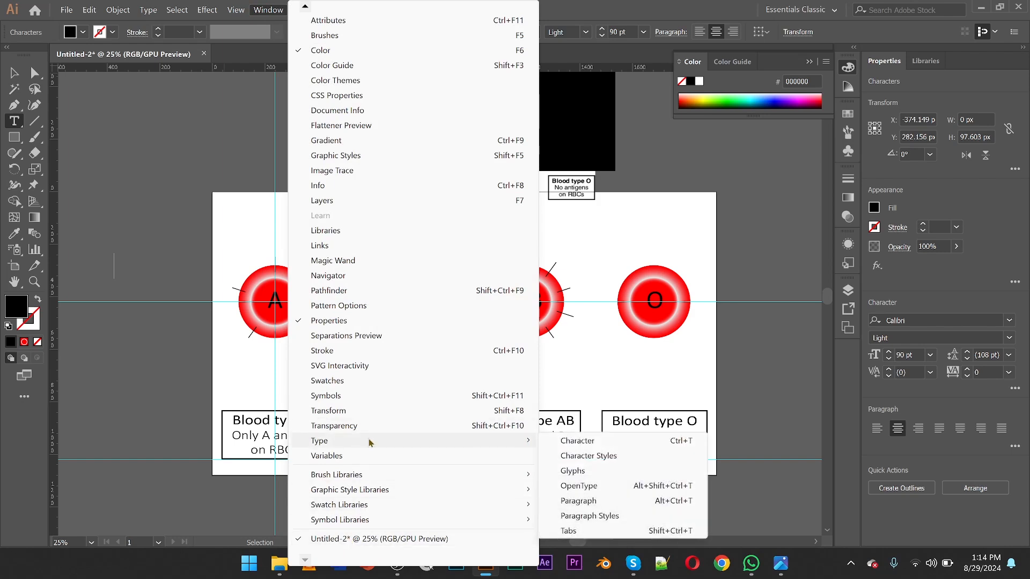
left_click(590, 475)
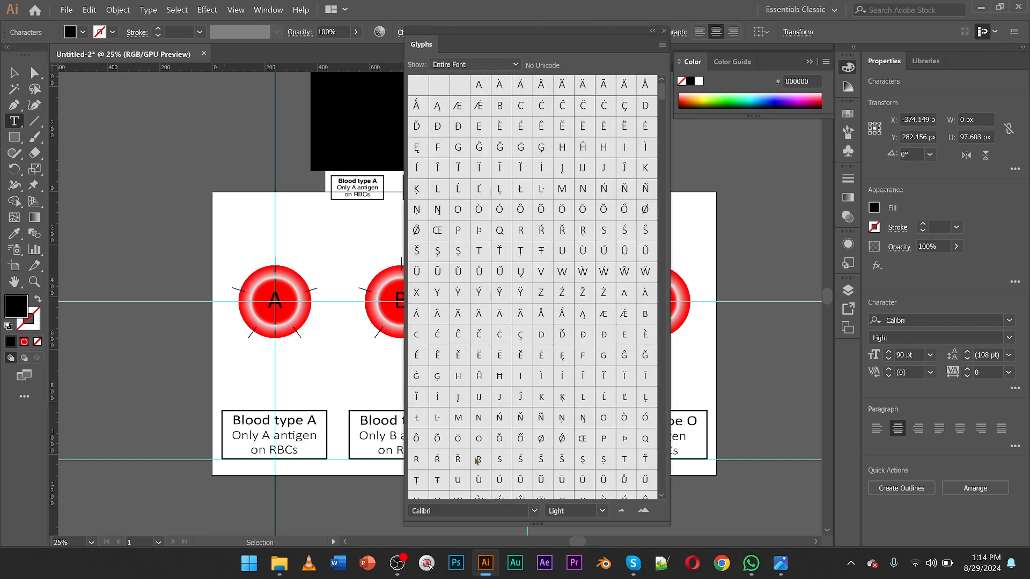
left_click(534, 513)
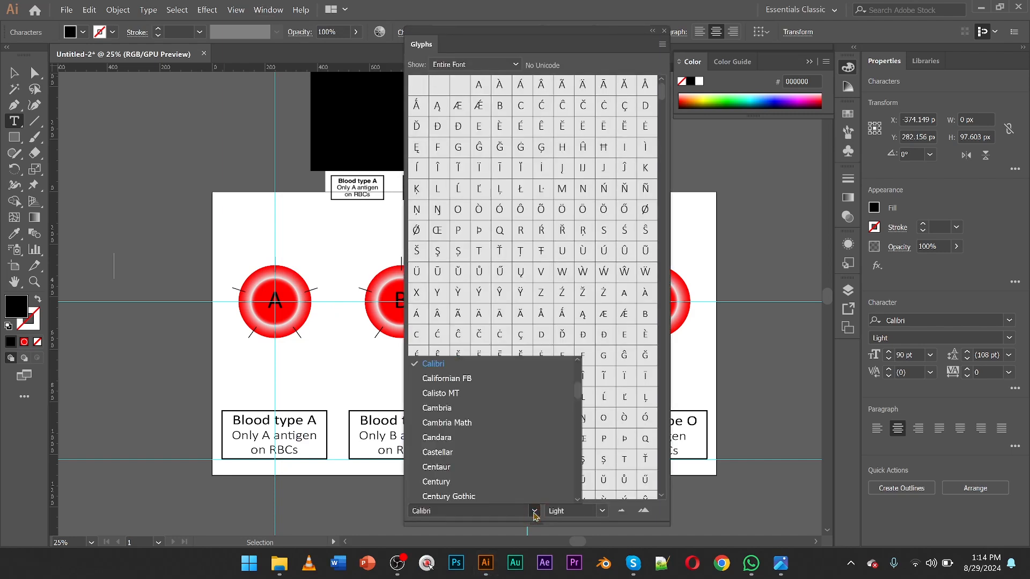
left_click(463, 425)
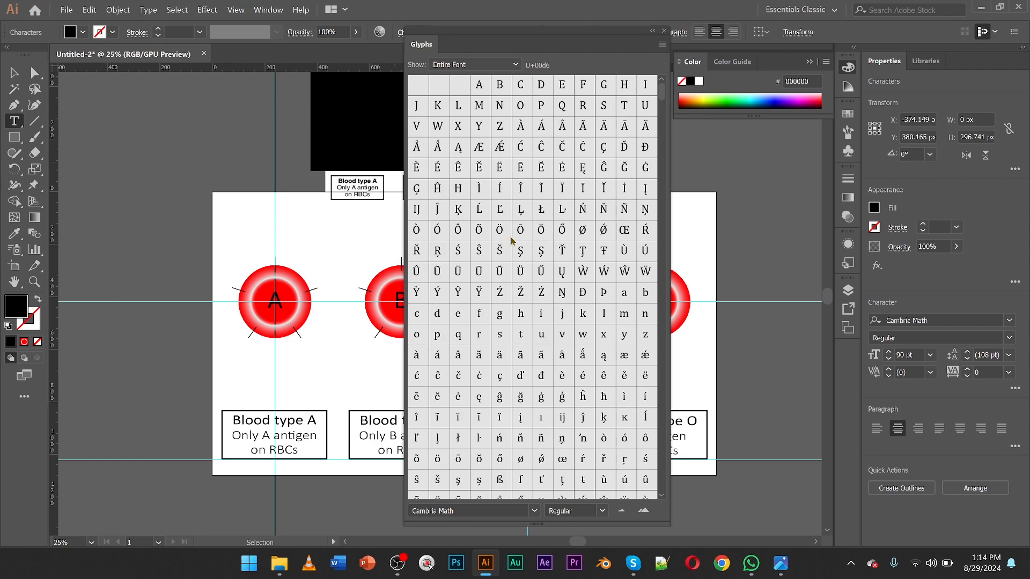
- Look through the Cambria Math glyphs for the alpha and beta antigen symbols
scroll(512, 242, "down", 15)
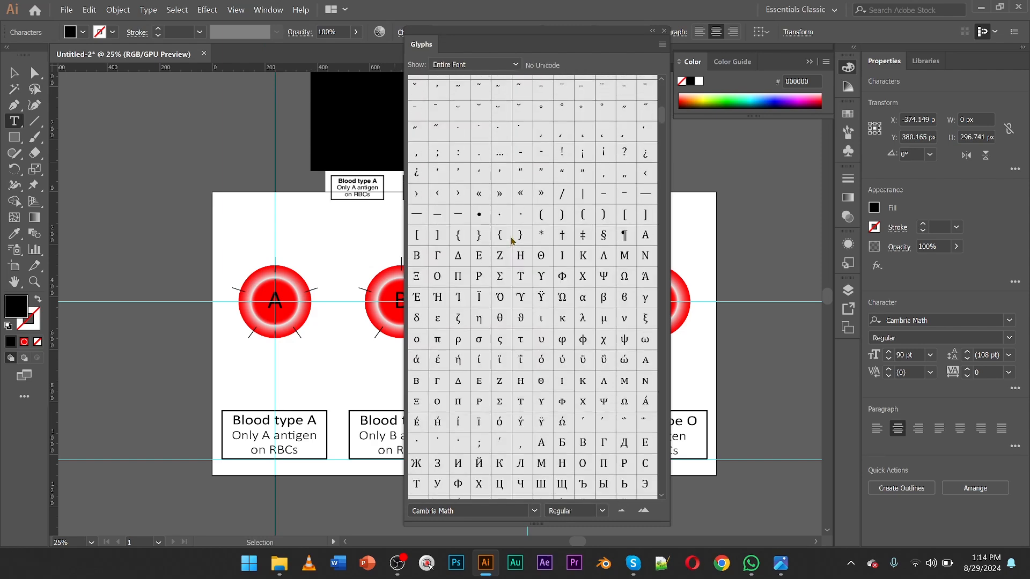
scroll(512, 241, "down", 3)
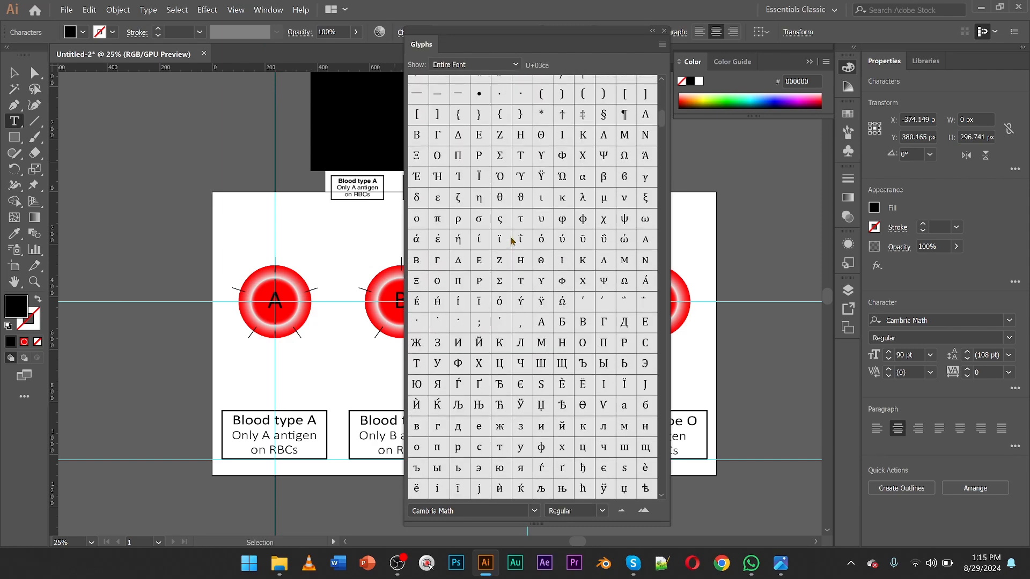
scroll(512, 242, "down", 8)
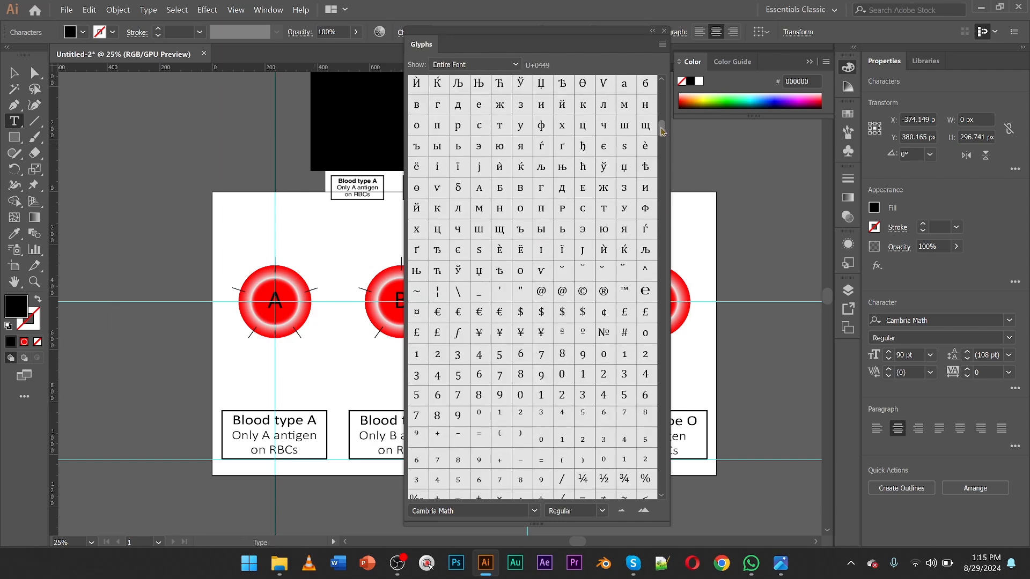
left_click_drag(663, 132, 660, 366)
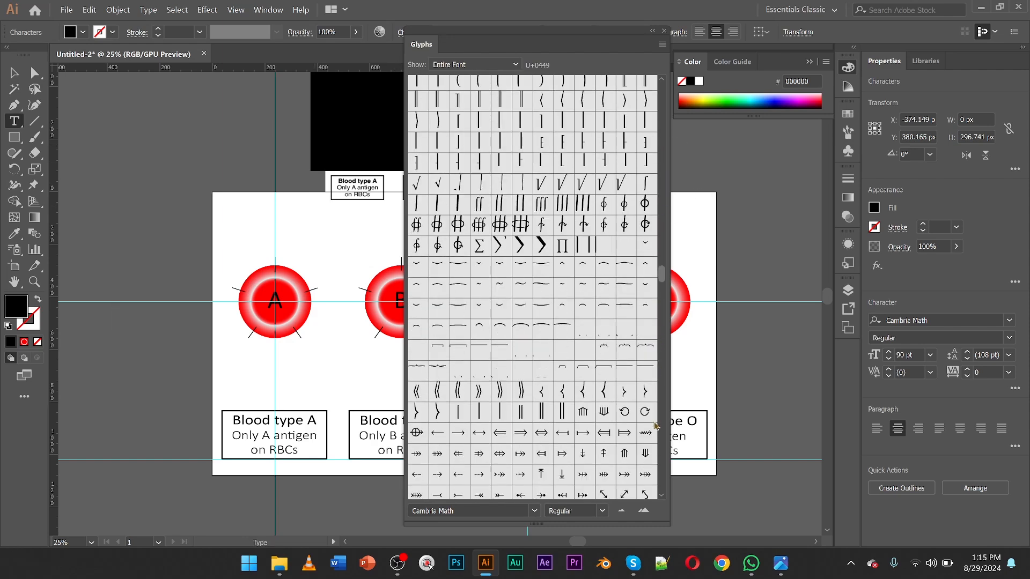
left_click_drag(655, 426, 662, 81)
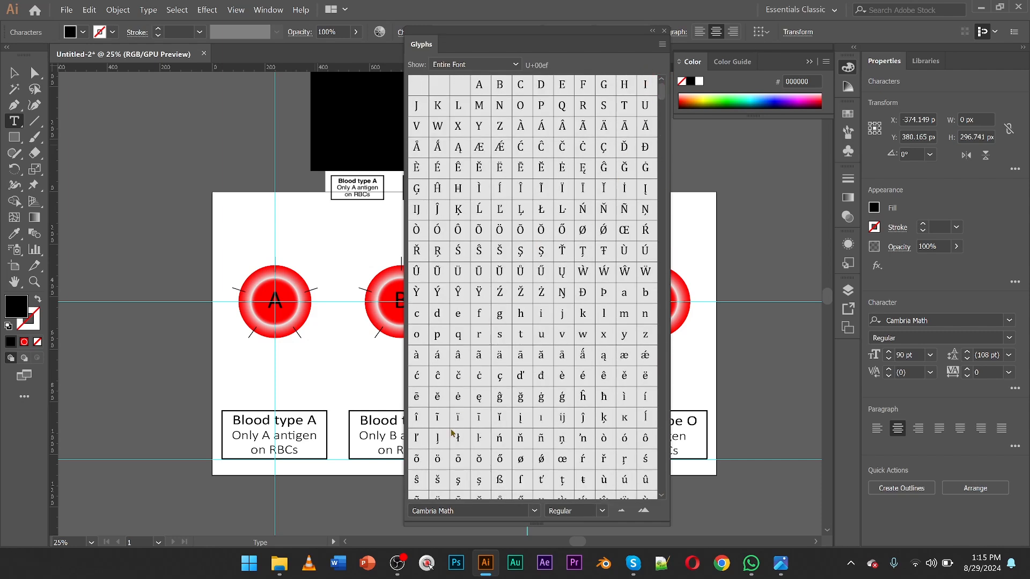
- Try the Century font for the glyphs and look through its characters
left_click(534, 511)
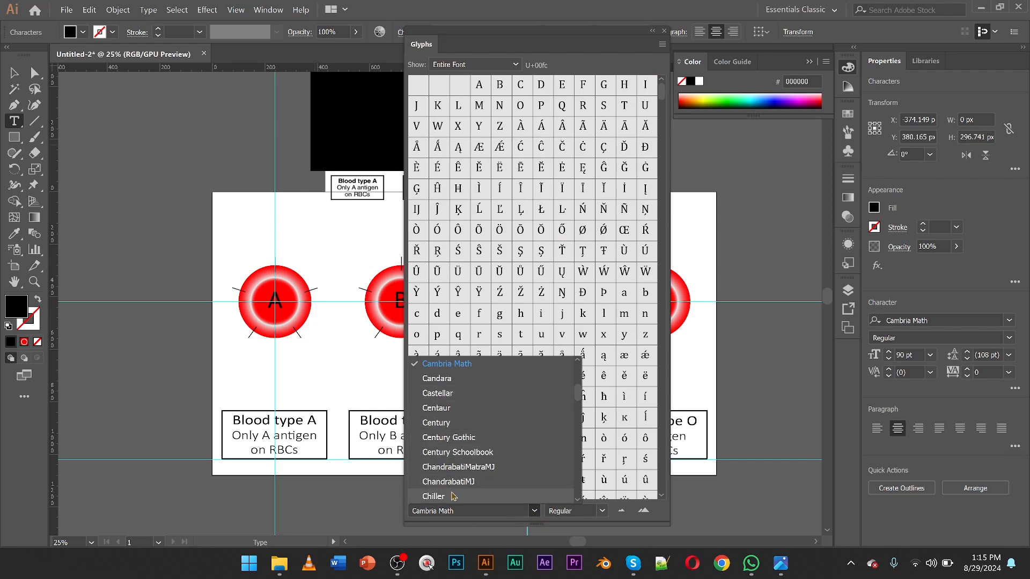
left_click(437, 423)
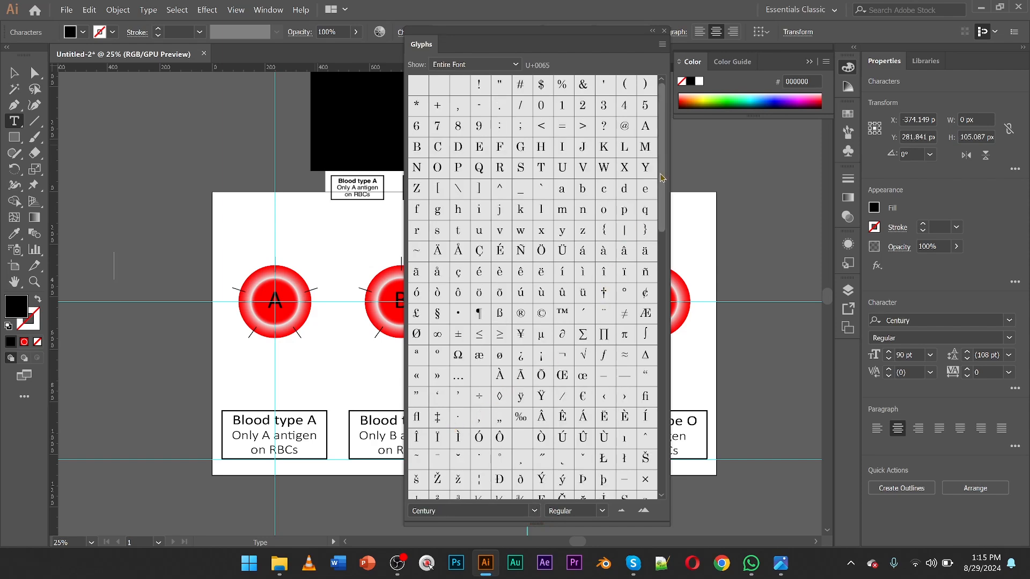
mouse_move(664, 175)
left_mouse_down()
mouse_move(670, 464)
mouse_move(654, 84)
left_mouse_up()
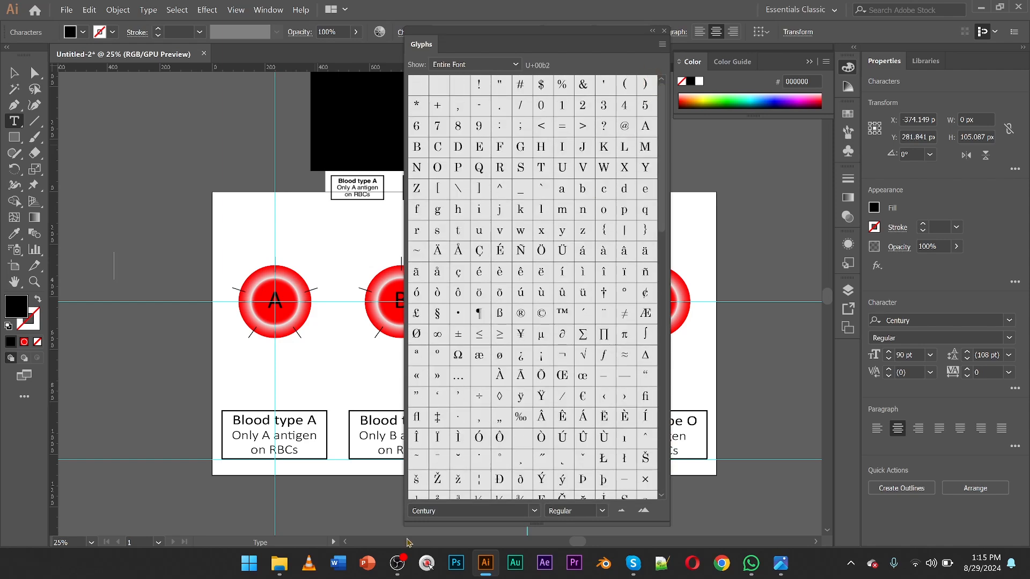
- Switch the glyph font back to Cambria Math and insert the lowercase alpha symbol into the empty text object
left_click(528, 507)
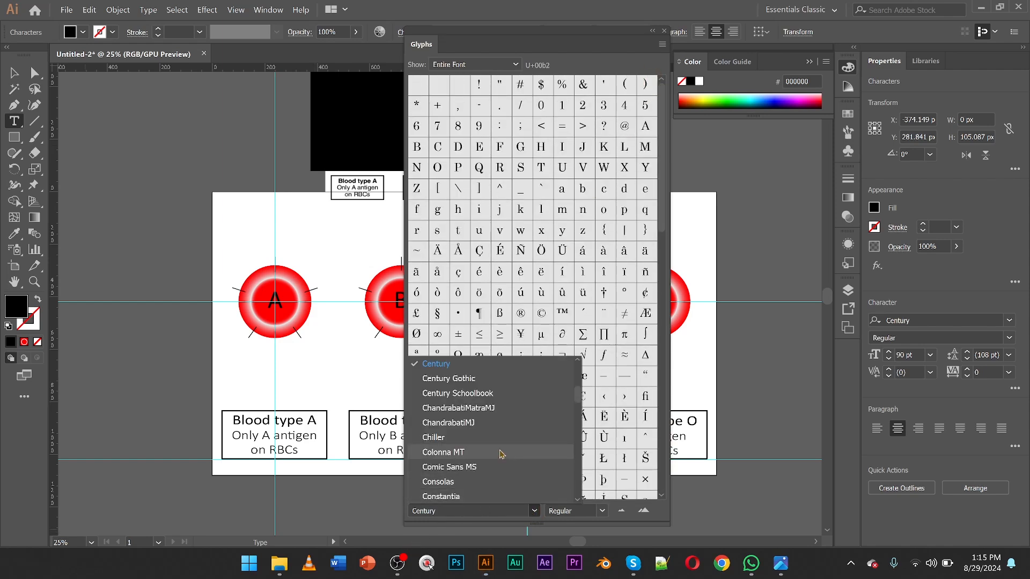
scroll(467, 418, "up", 5)
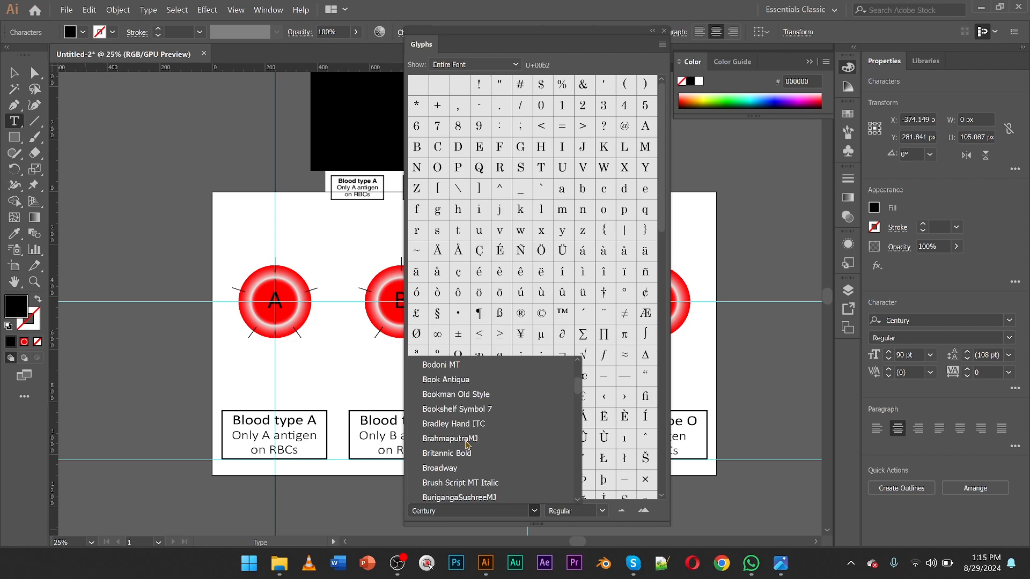
scroll(468, 443, "down", 3)
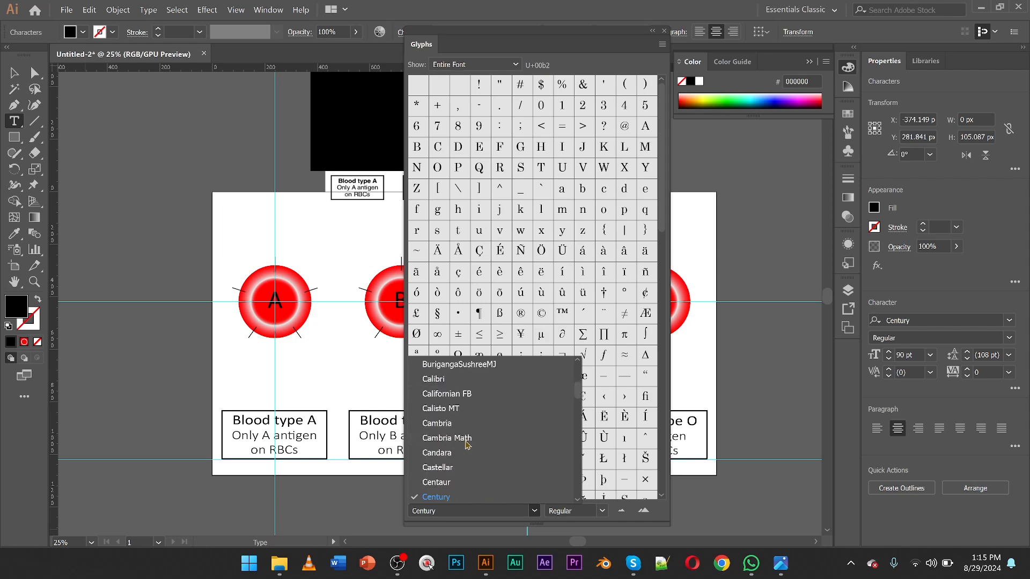
left_click(465, 440)
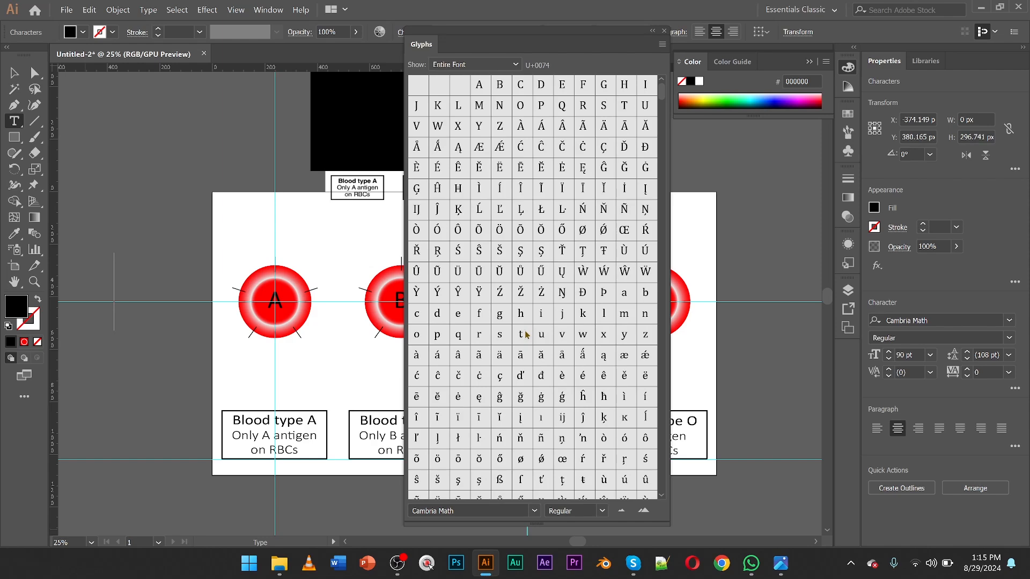
scroll(526, 335, "down", 3)
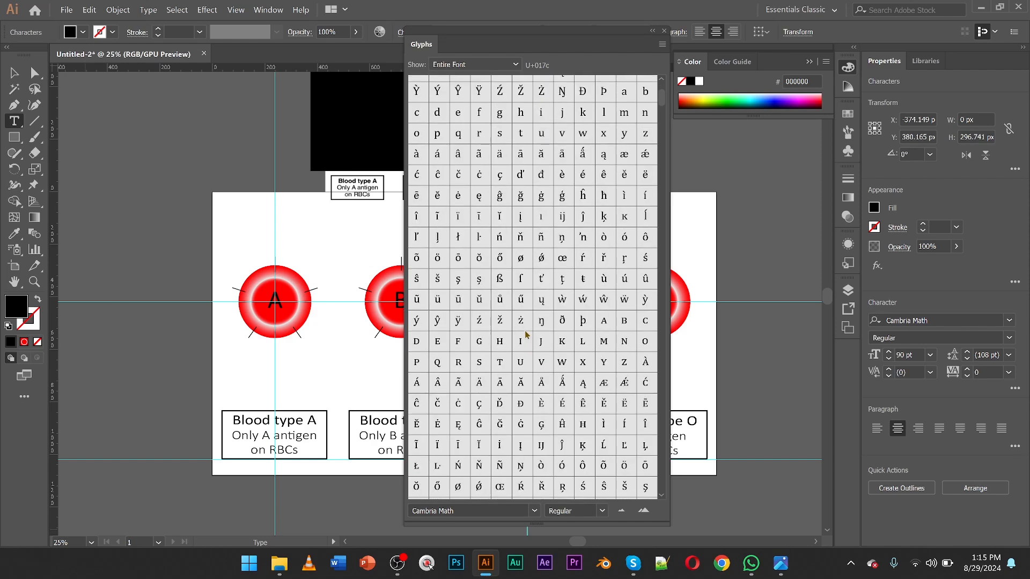
scroll(526, 334, "down", 3)
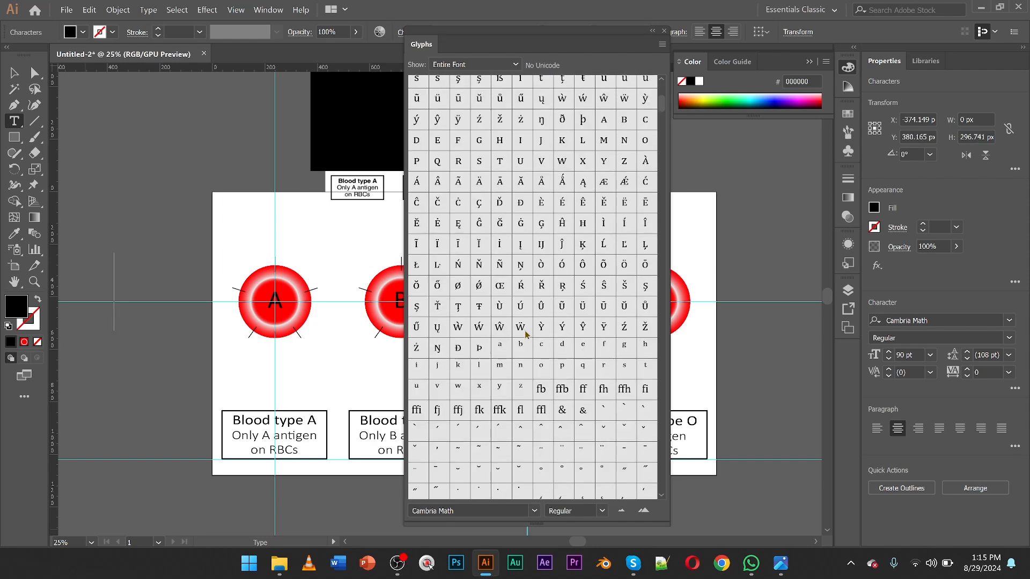
scroll(525, 335, "down", 3)
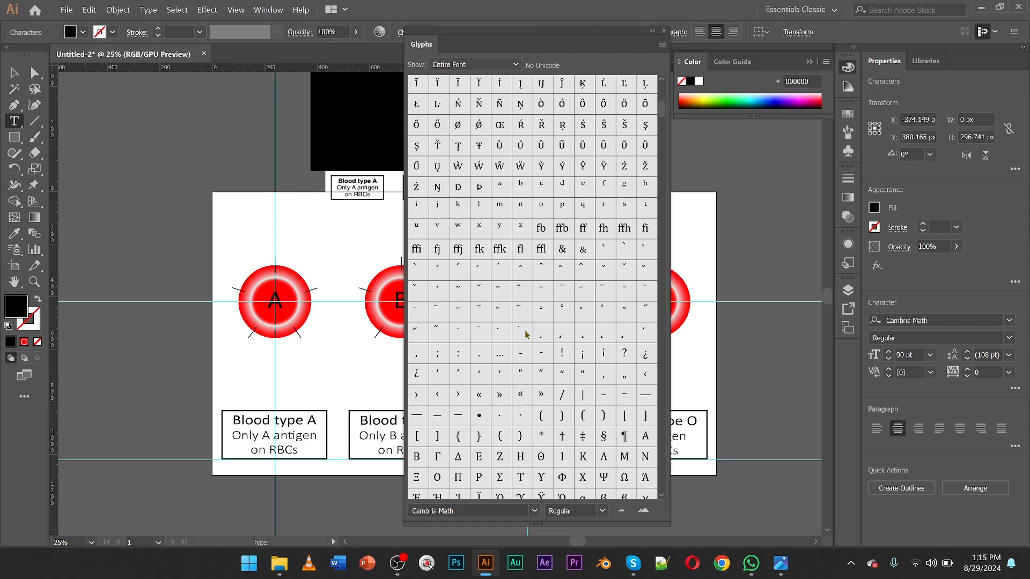
scroll(526, 335, "down", 2)
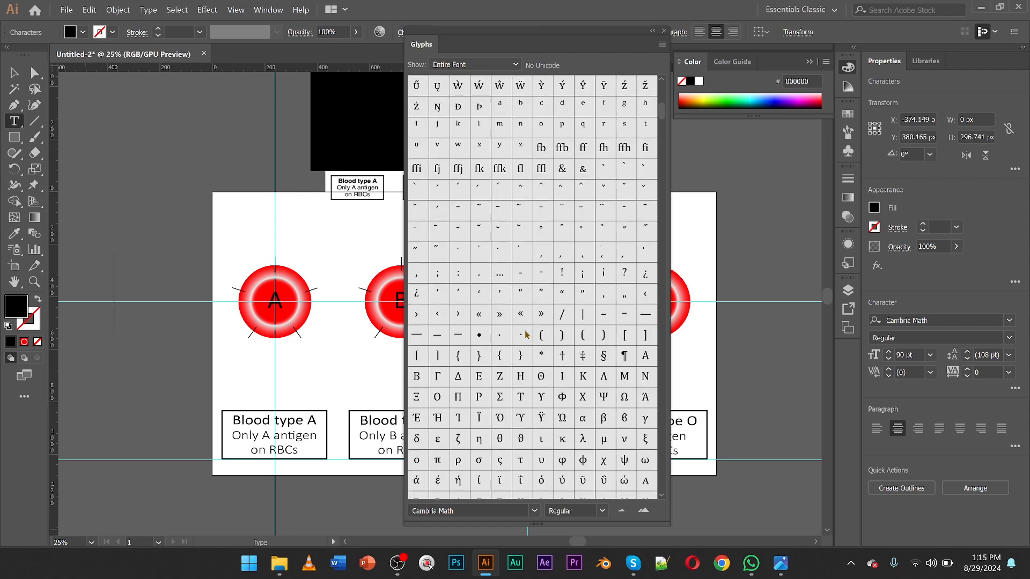
scroll(526, 335, "down", 1)
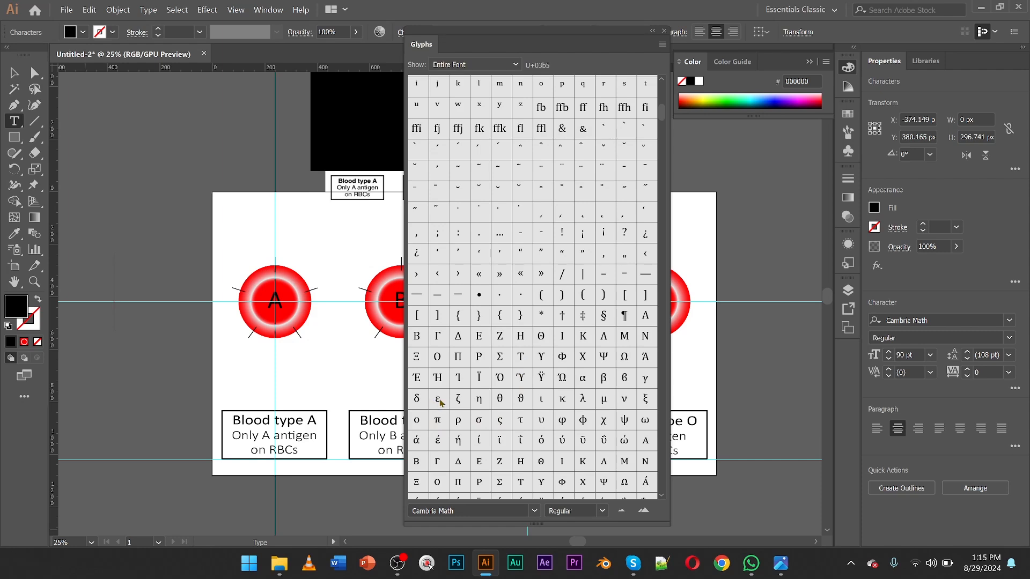
double_click(584, 380)
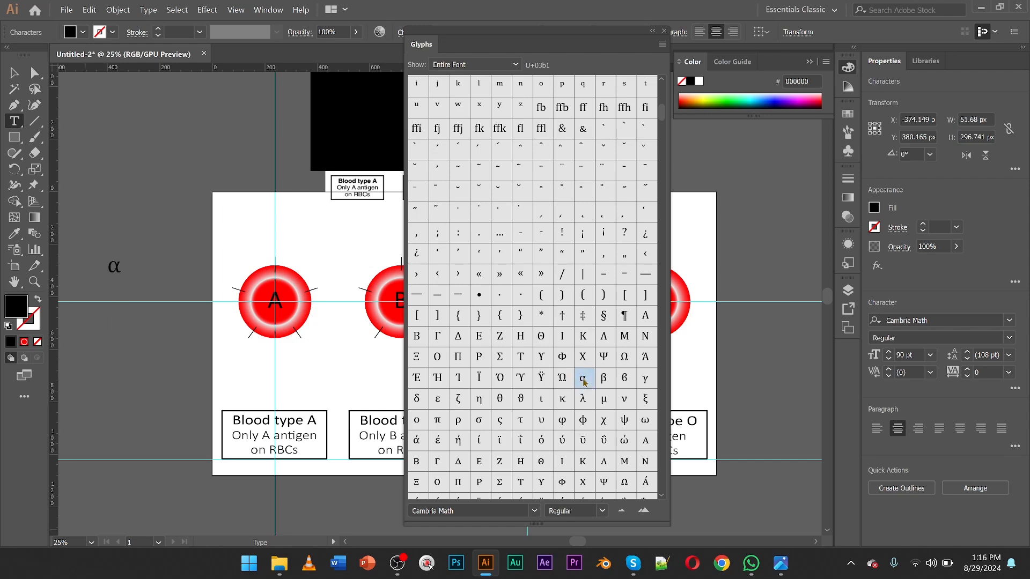
- Place a second text object below the alpha, replace its placeholder with the Cambria Math beta glyph, and close the Glyphs panel
left_click(109, 340)
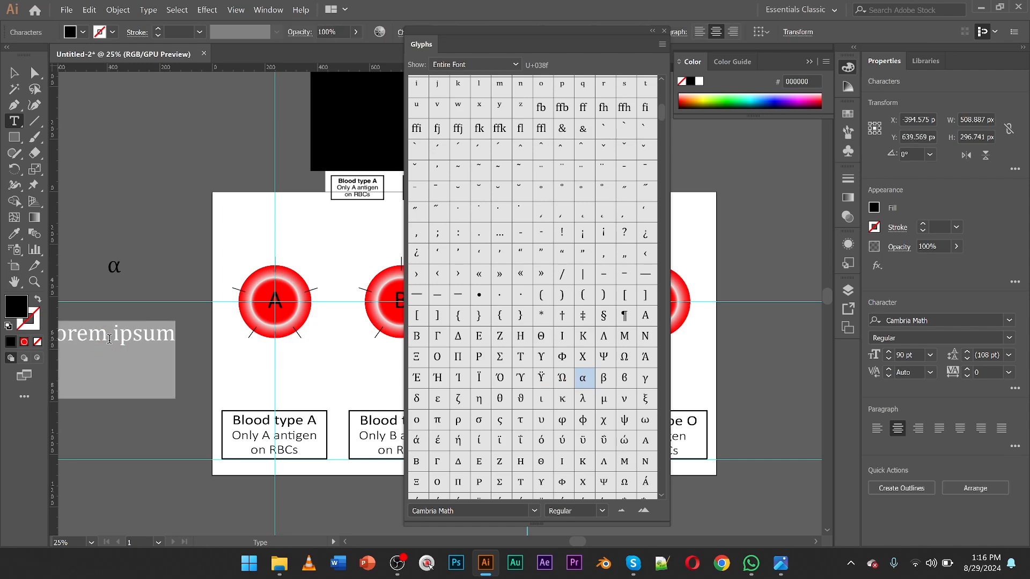
key("Delete")
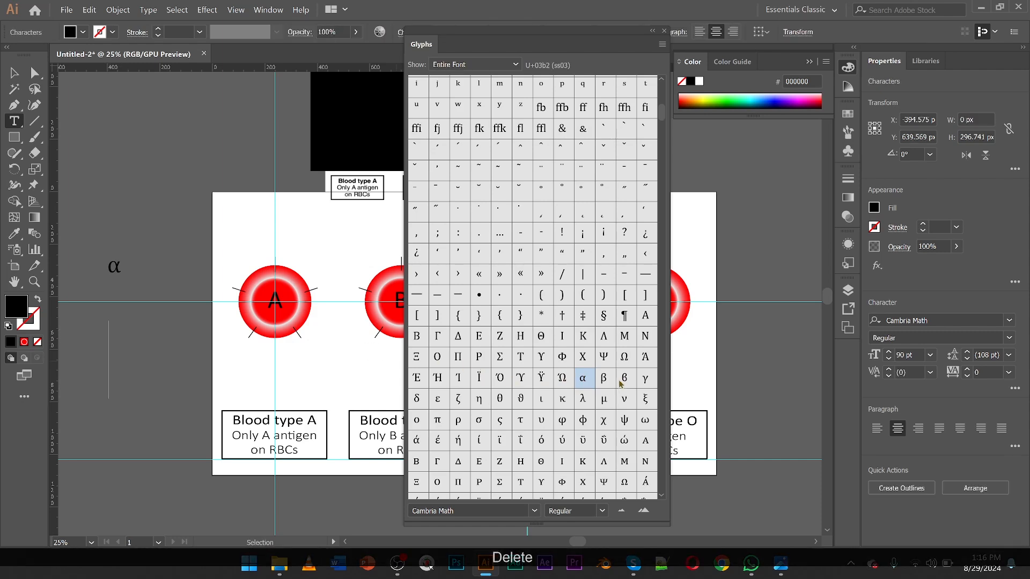
double_click(606, 381)
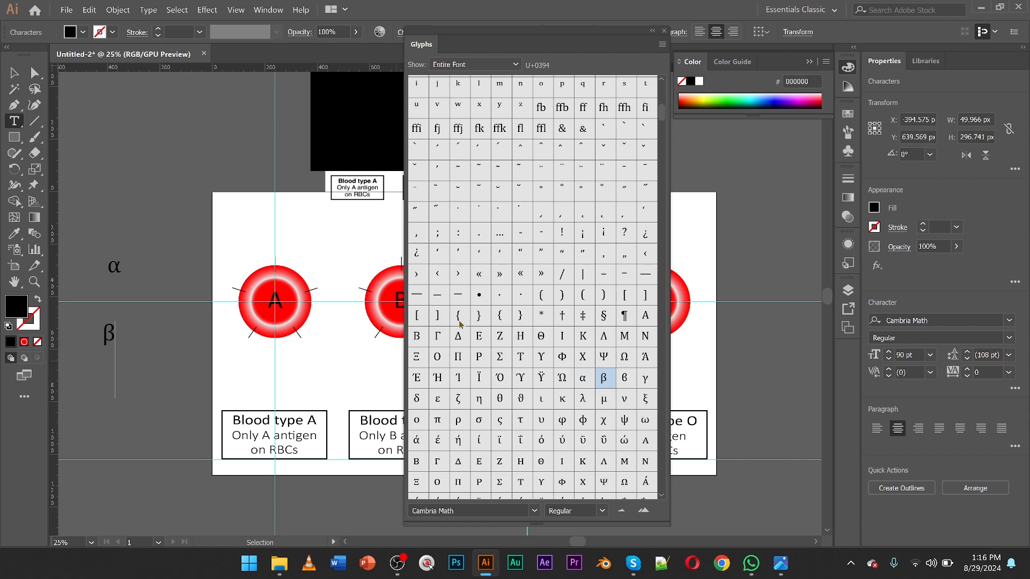
left_click(664, 30)
key("Escape")
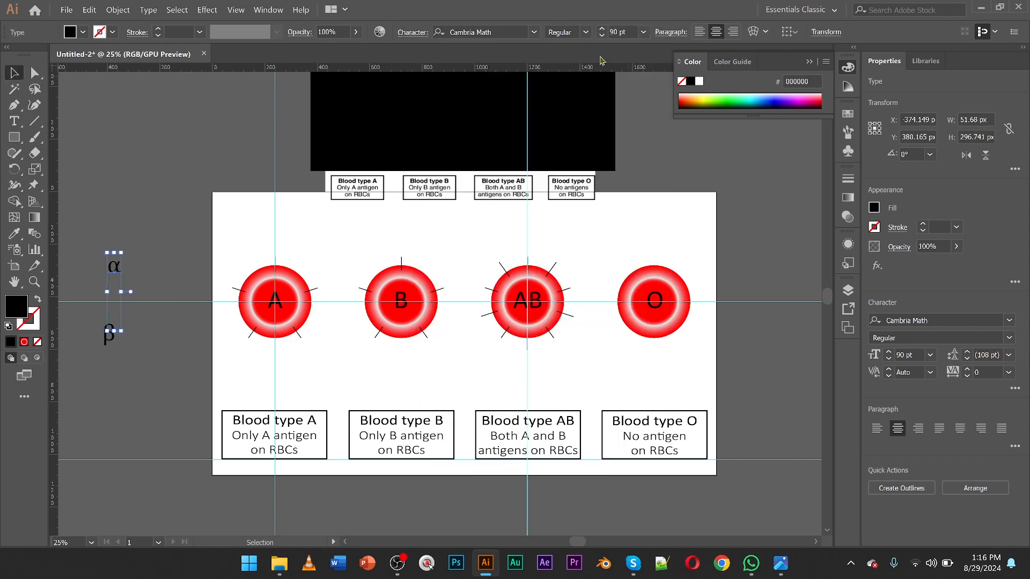
left_click(146, 370)
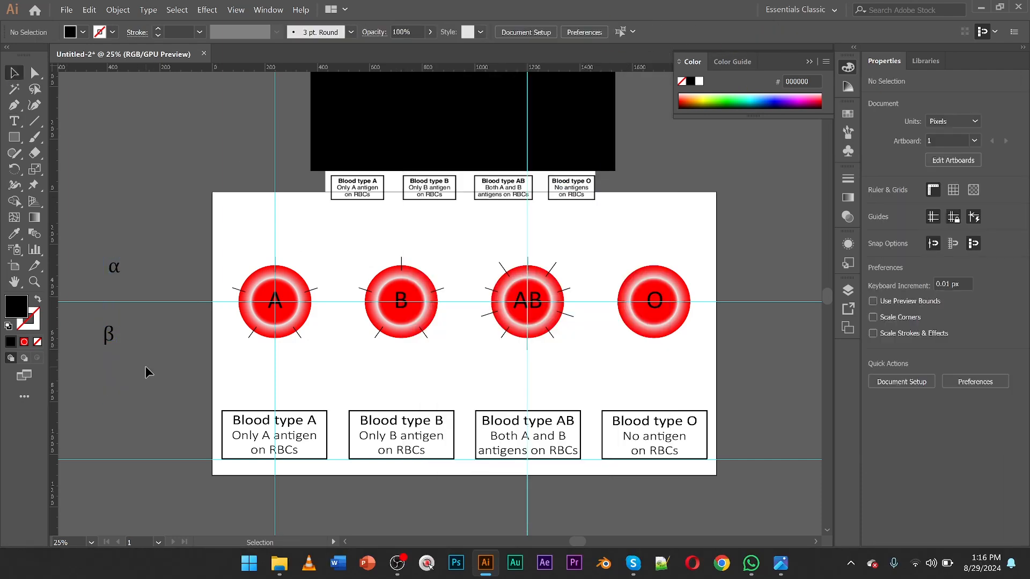